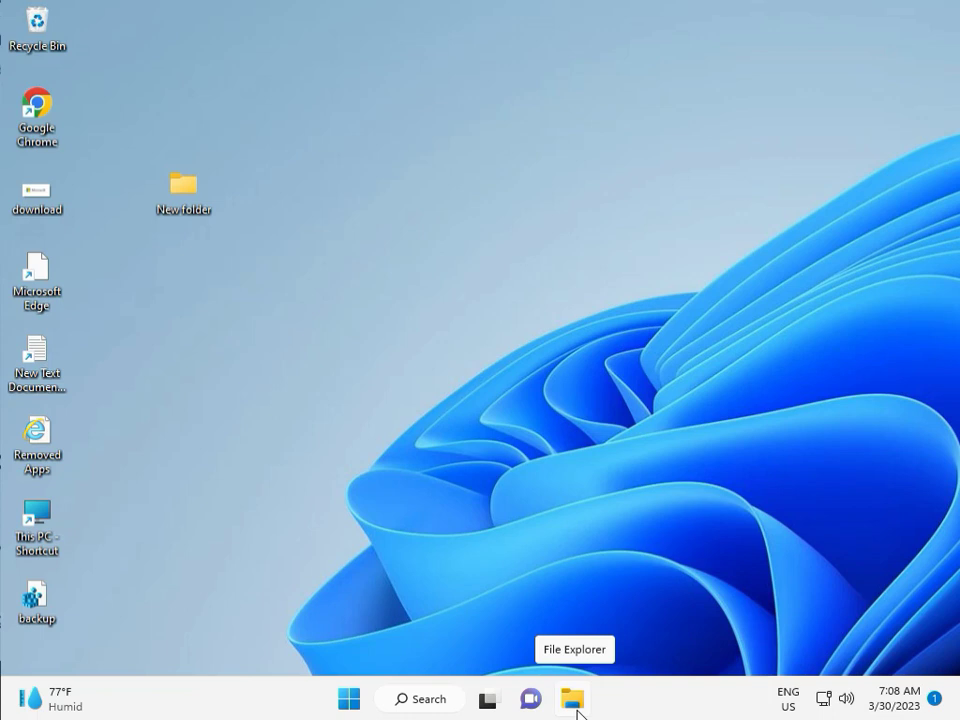
- Open the Other troubleshooters page under the System Troubleshoot settings
left_click(349, 699)
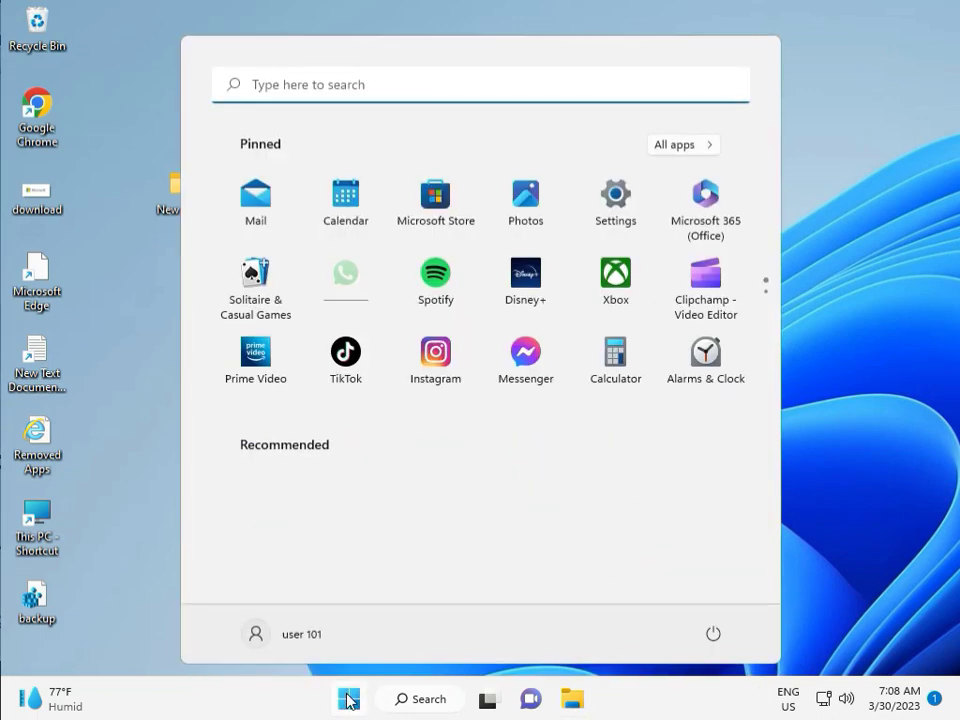
left_click(616, 198)
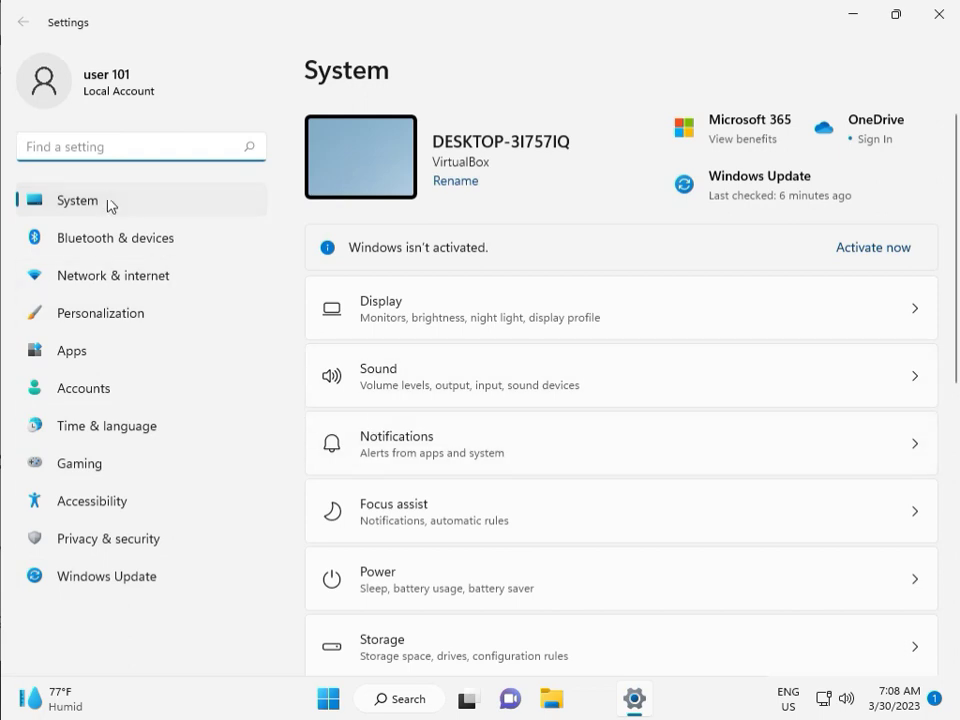
scroll(476, 508, "down", 3)
scroll(480, 525, "down", 1)
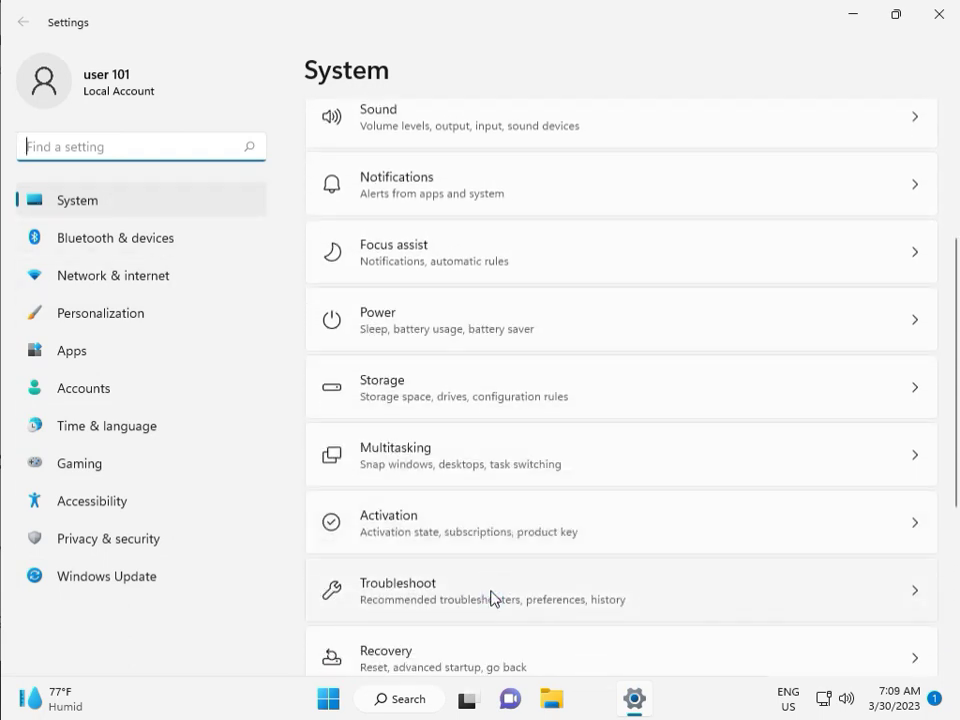
left_click(492, 599)
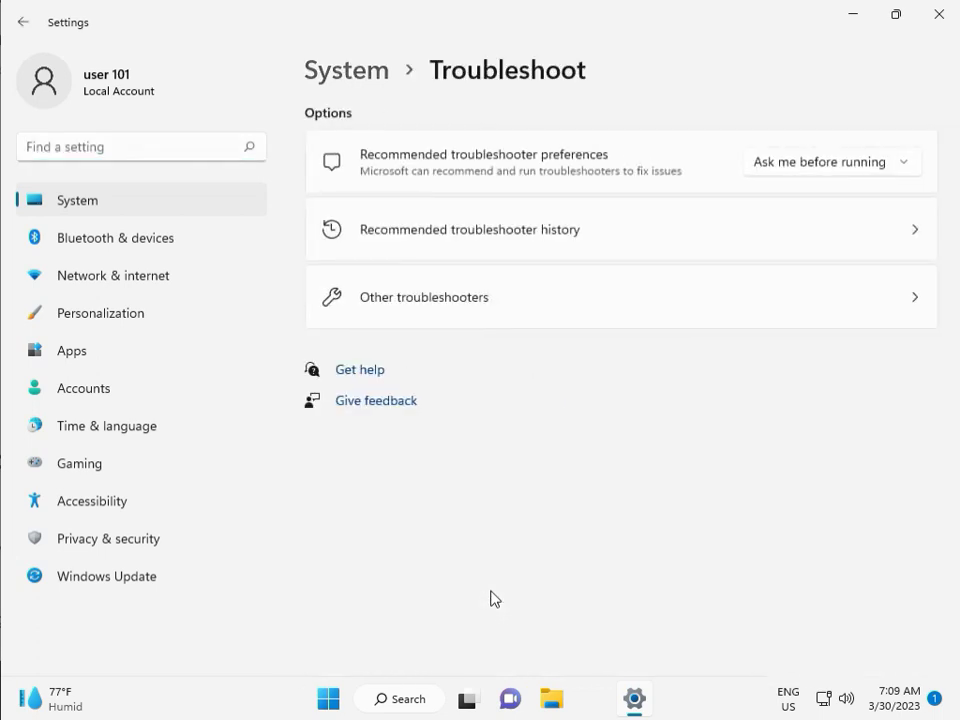
left_click(418, 308)
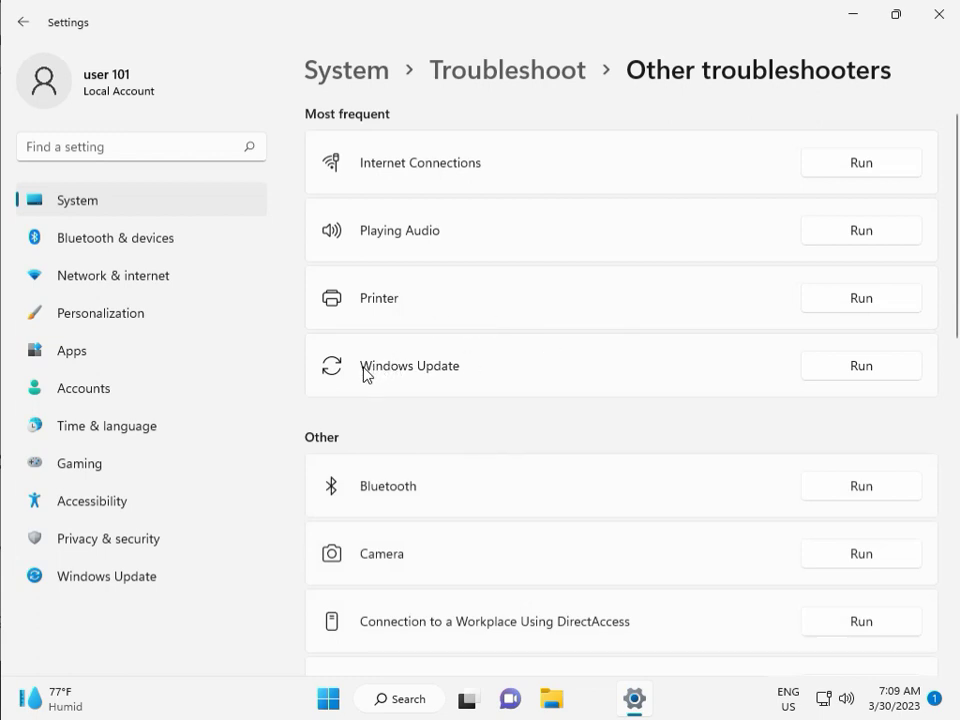
- Run the Windows Update troubleshooter, then close its report and the Settings window
left_click(855, 366)
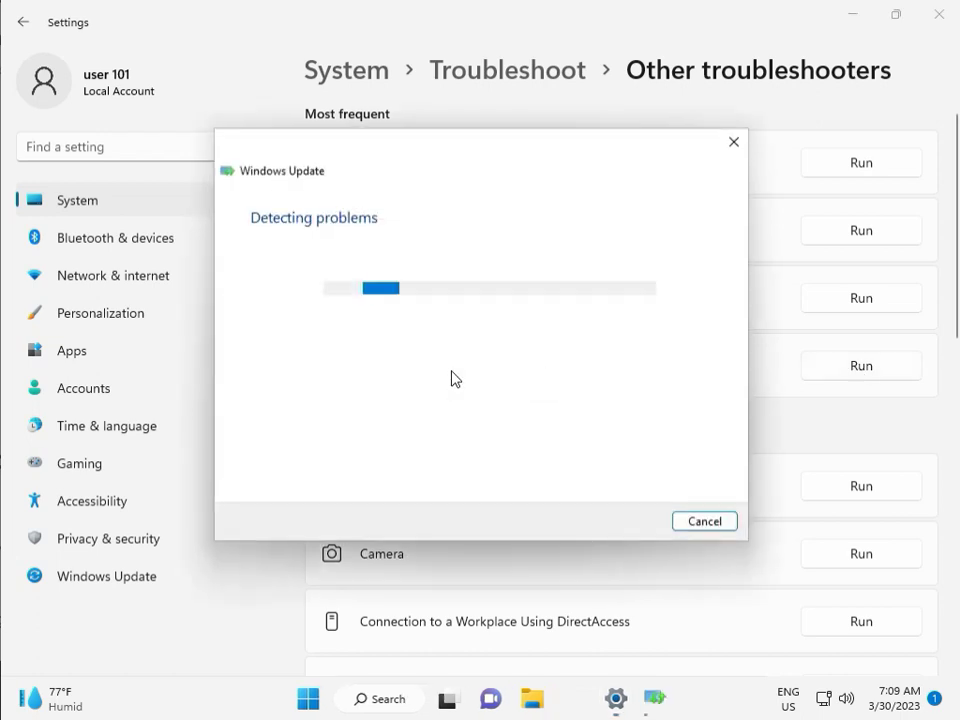
left_click_drag(453, 157, 328, 114)
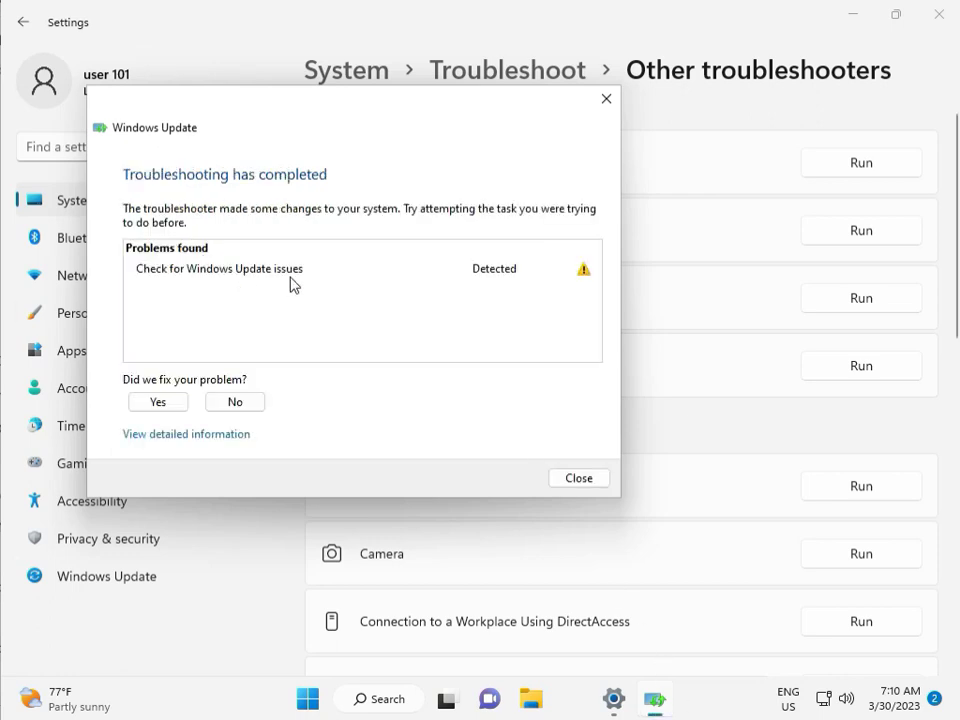
left_click(579, 478)
left_click(949, 28)
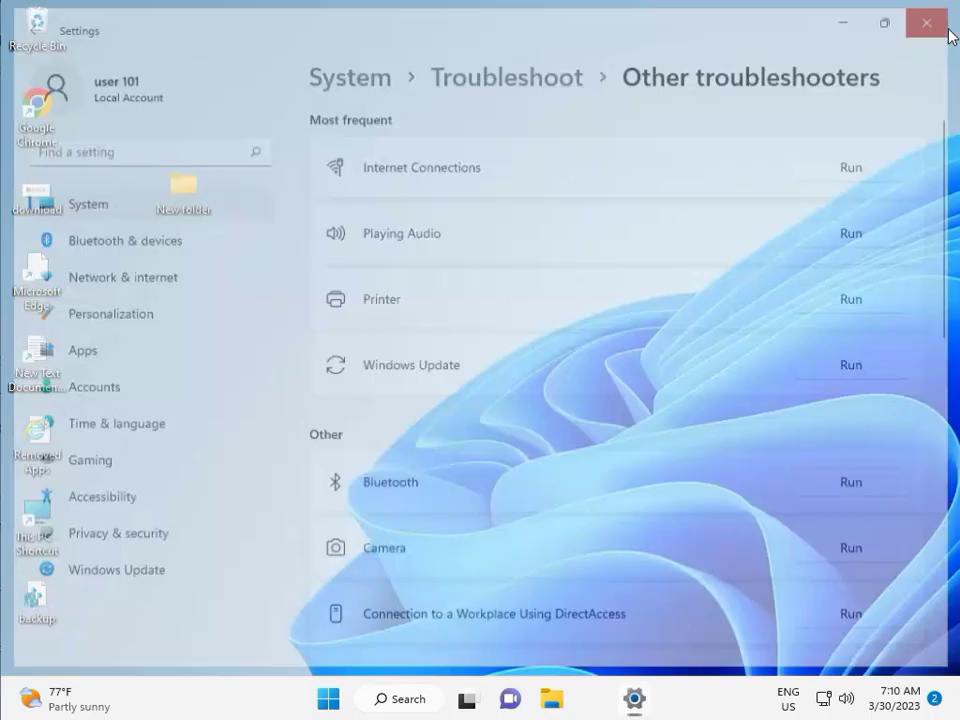
- Switch to File Explorer and open the Windows folder on Local Disk (C:)
left_click(560, 695)
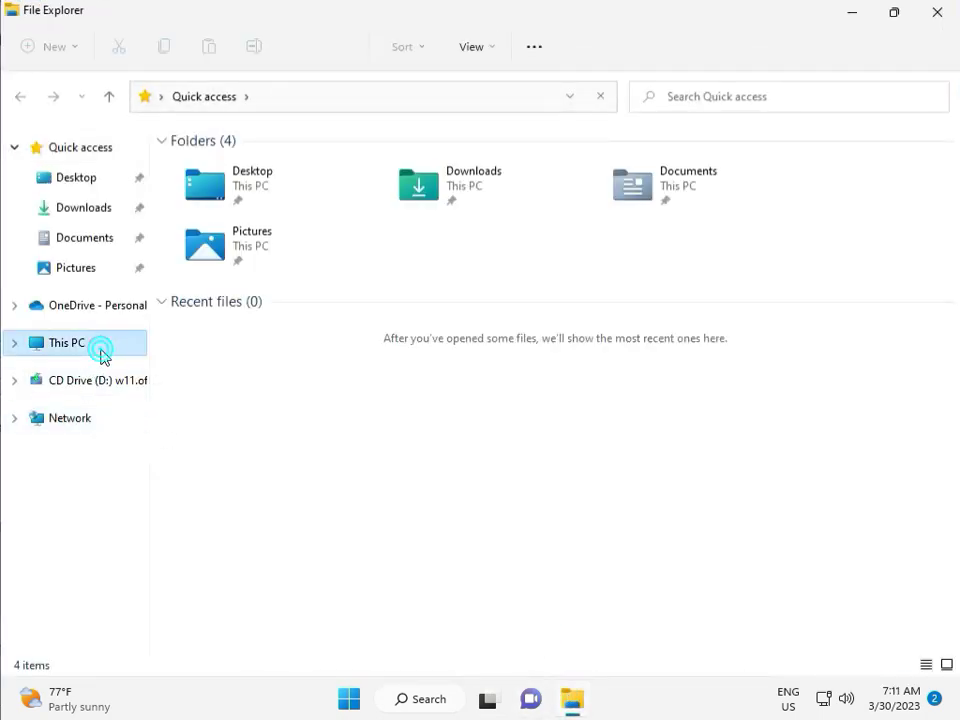
left_click(101, 355)
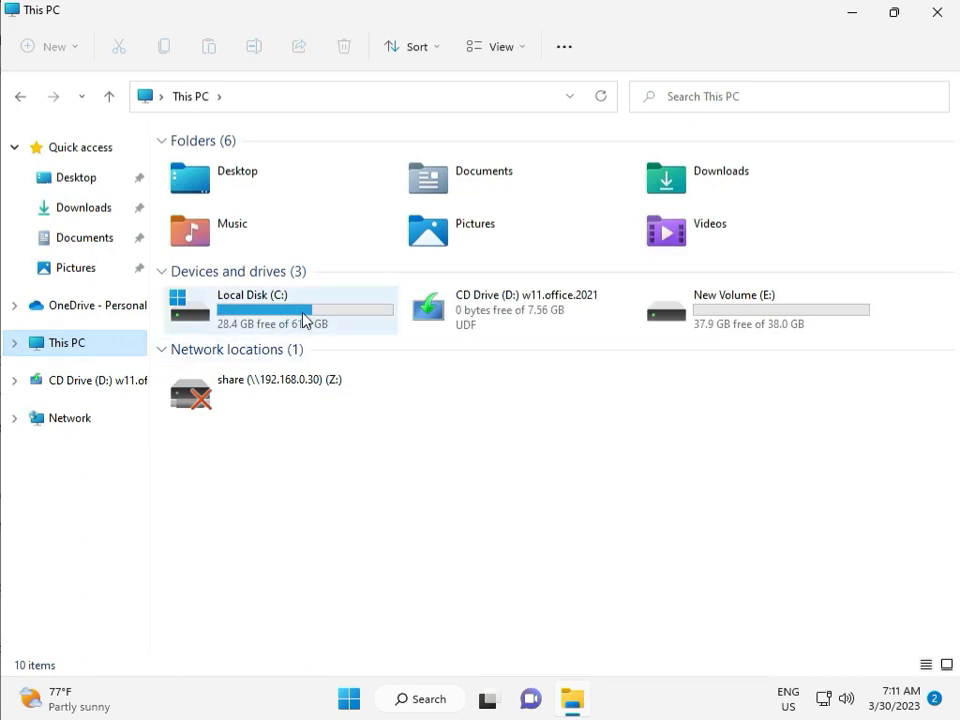
double_click(302, 311)
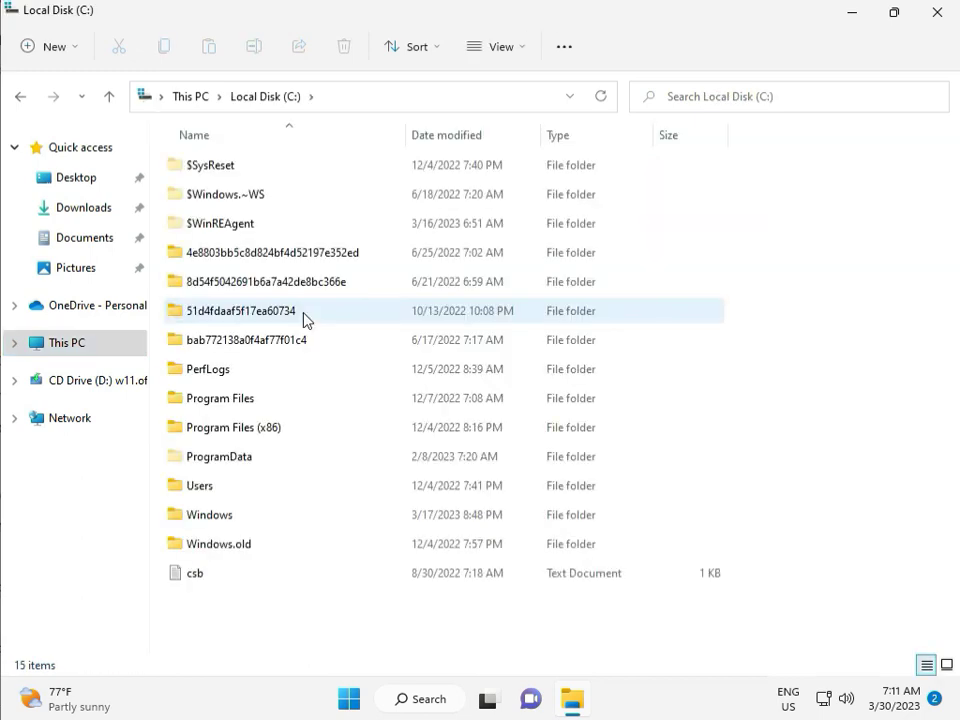
left_click(247, 518)
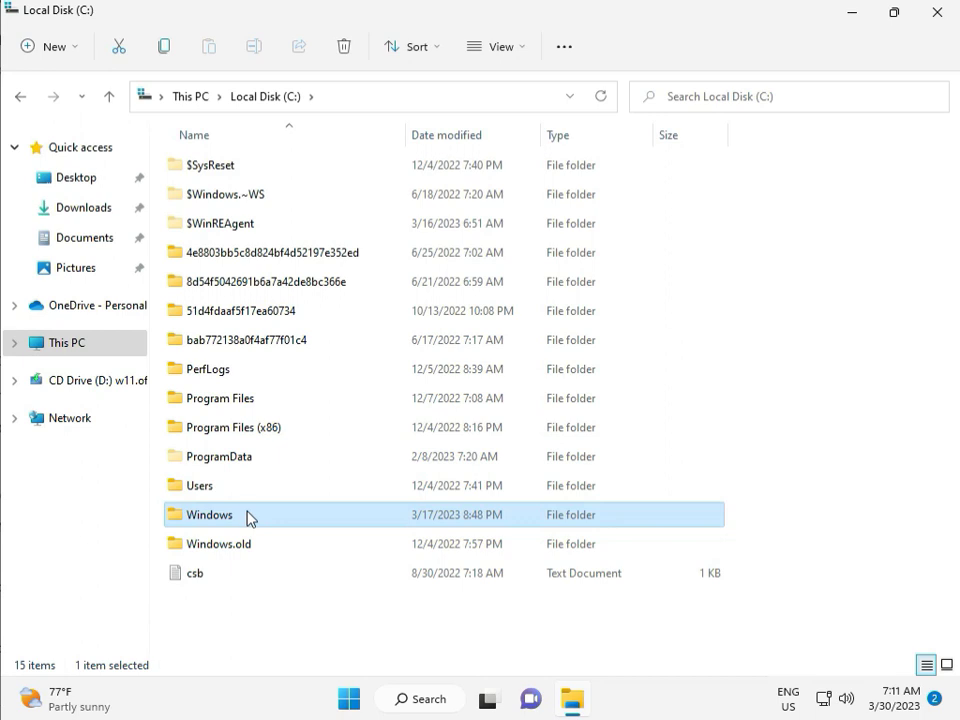
double_click(247, 516)
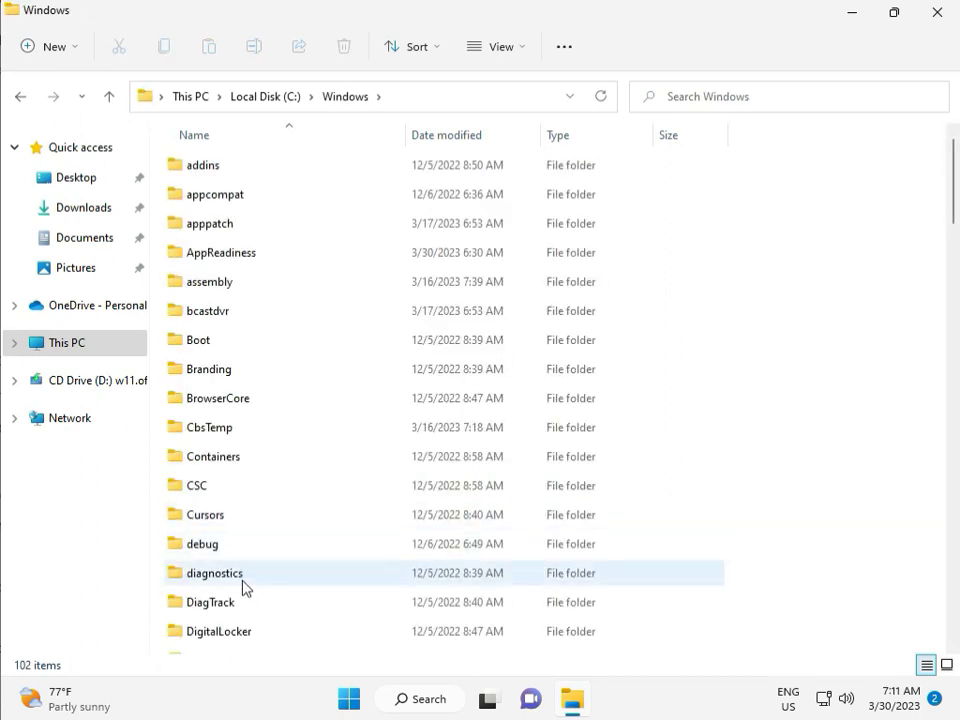
- Open the SoftwareDistribution folder inside the Windows folder
scroll(340, 580, "down", 8)
scroll(348, 571, "down", 3)
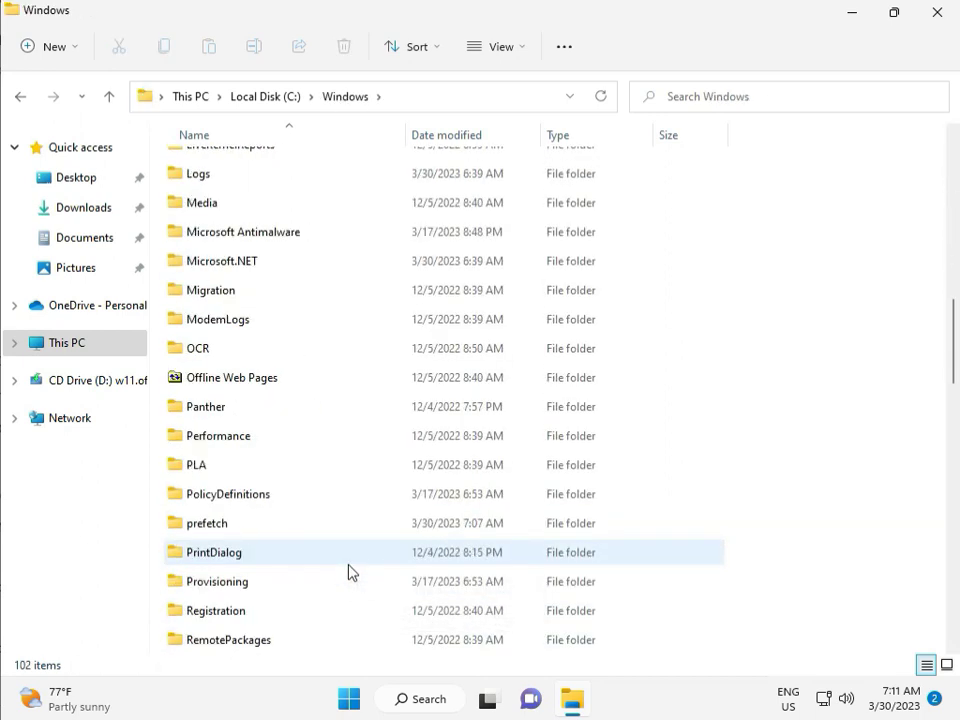
scroll(348, 571, "down", 4)
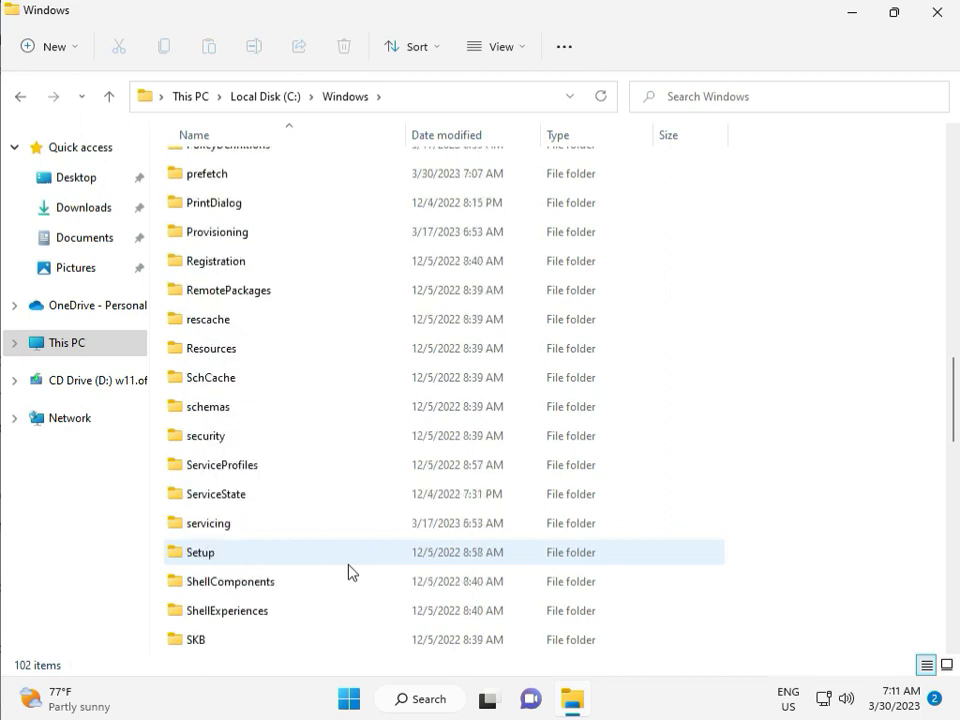
scroll(342, 567, "down", 2)
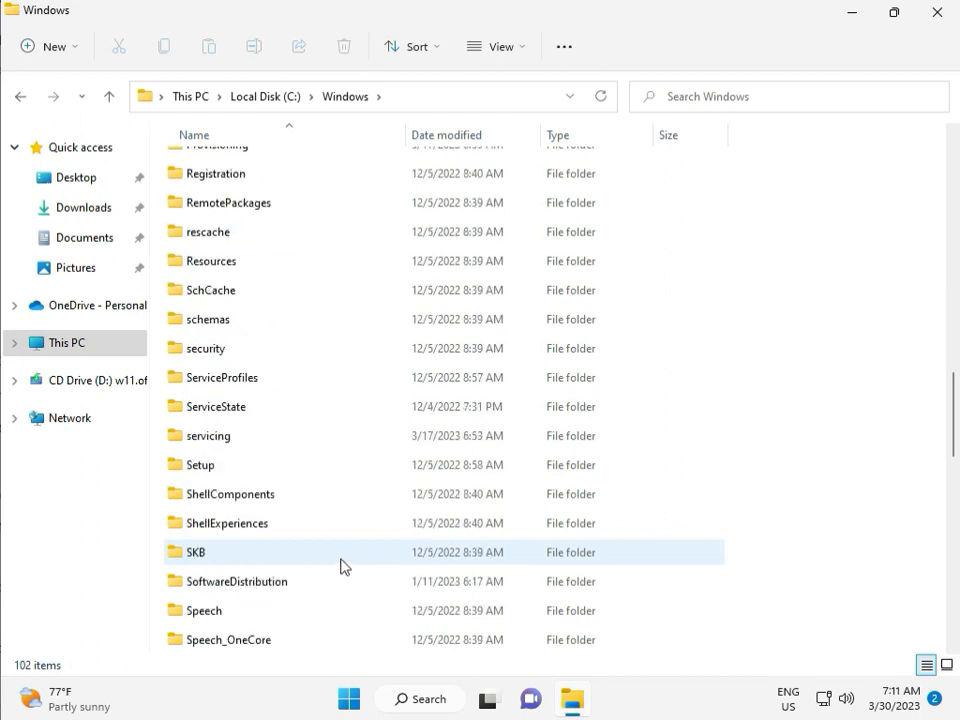
left_click(259, 497)
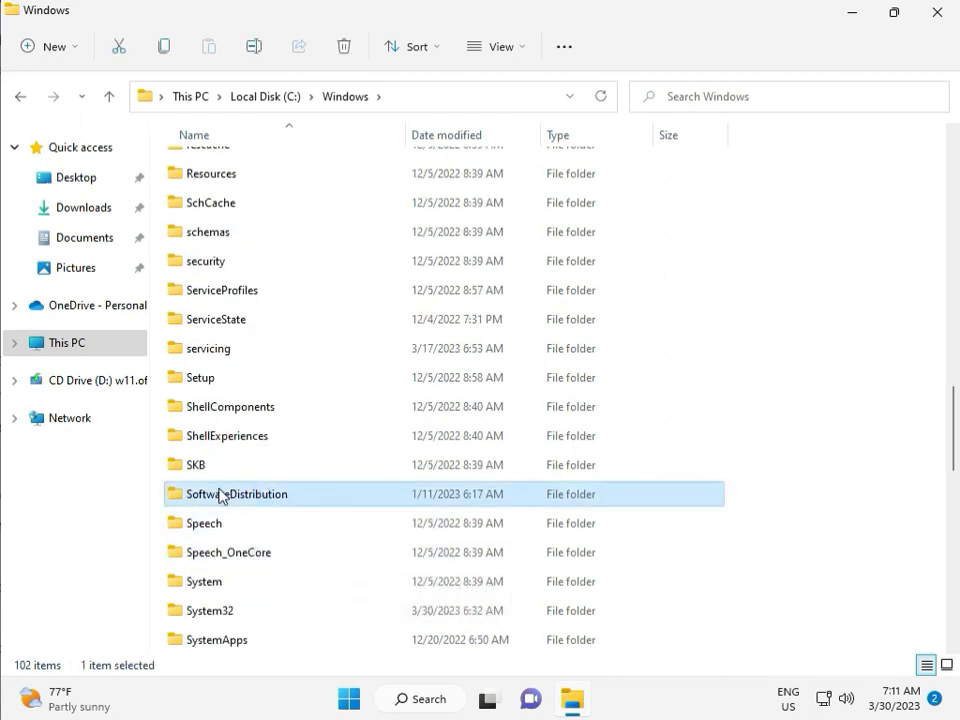
double_click(248, 497)
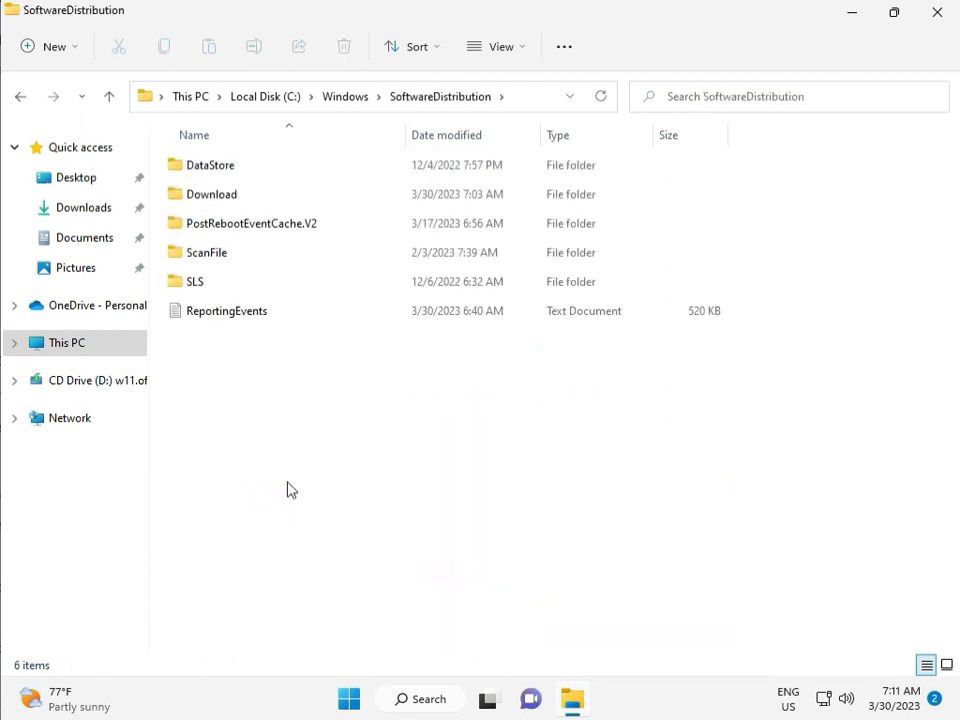
mouse_move(498, 716)
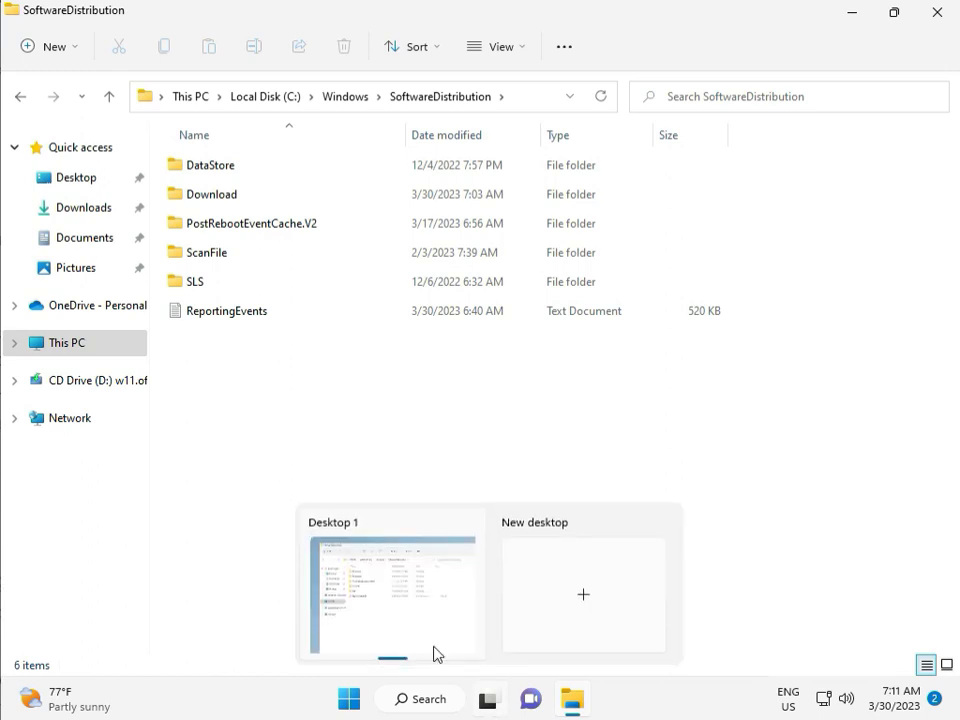
- Delete everything in the Download folder with administrator permission, return to SoftwareDistribution and close File Explorer
double_click(244, 199)
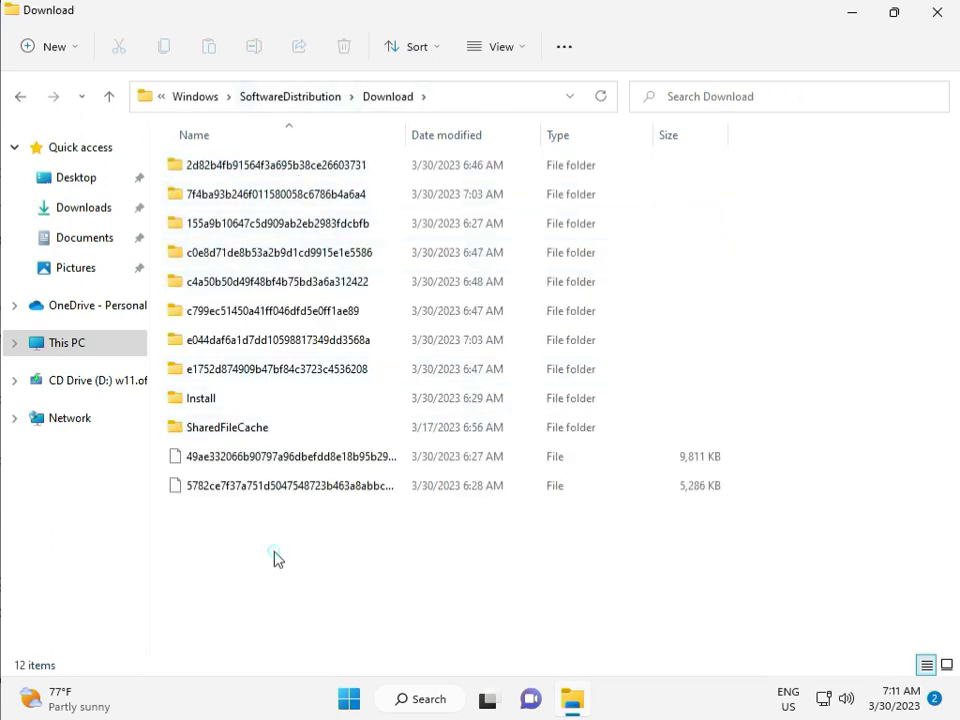
left_click_drag(274, 551, 287, 175)
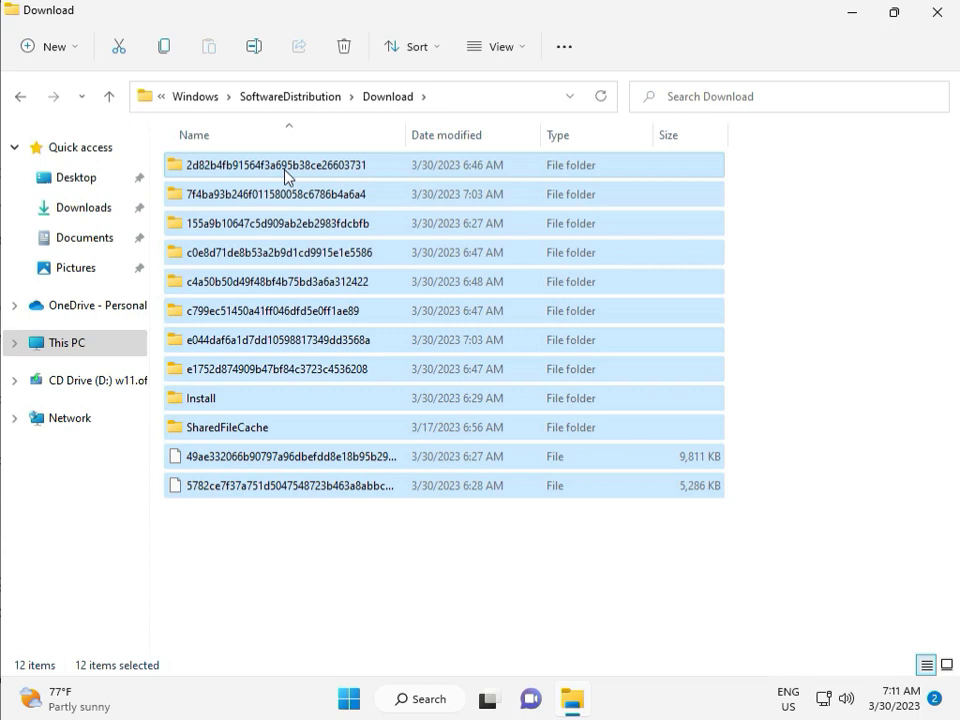
key("Delete")
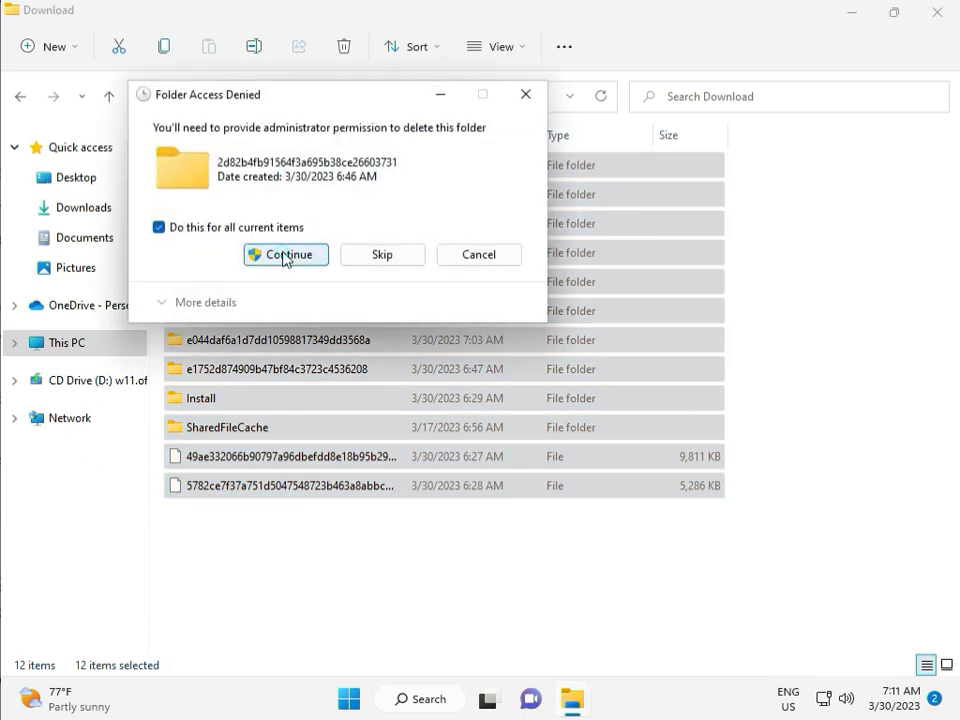
left_click(285, 256)
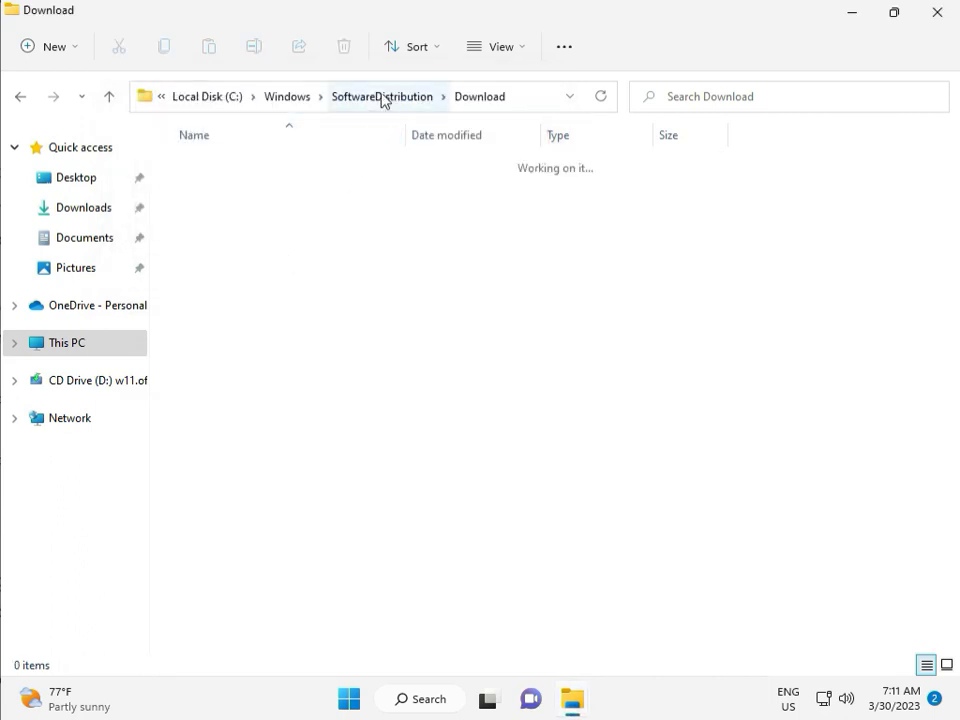
left_click(381, 96)
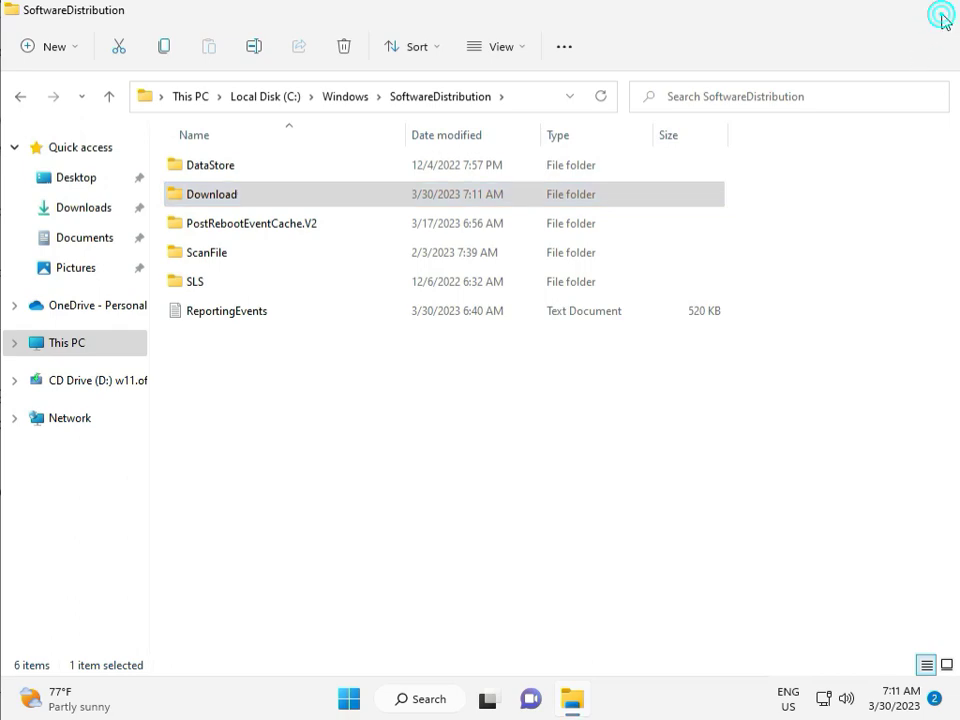
left_click(938, 14)
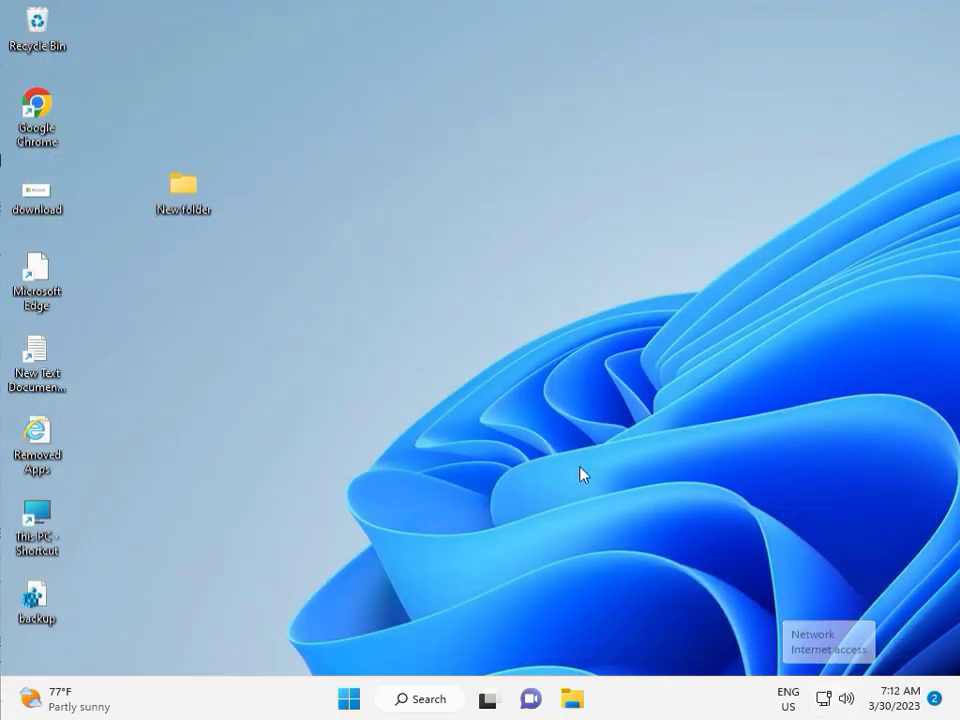
- Open the Services console by running services.msc
left_click(552, 403)
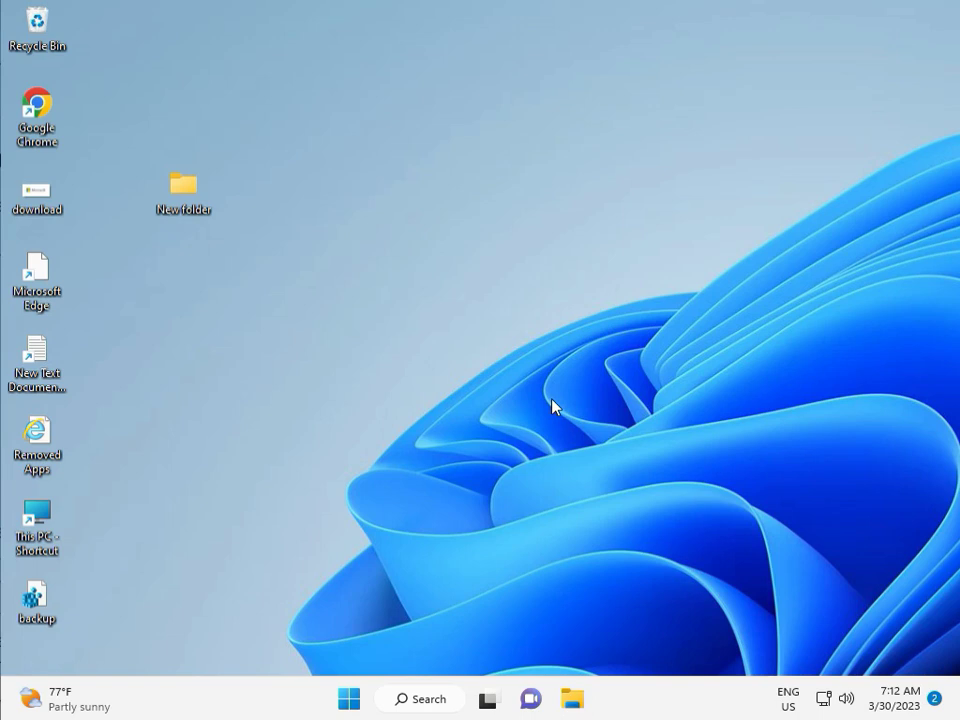
key("super+r")
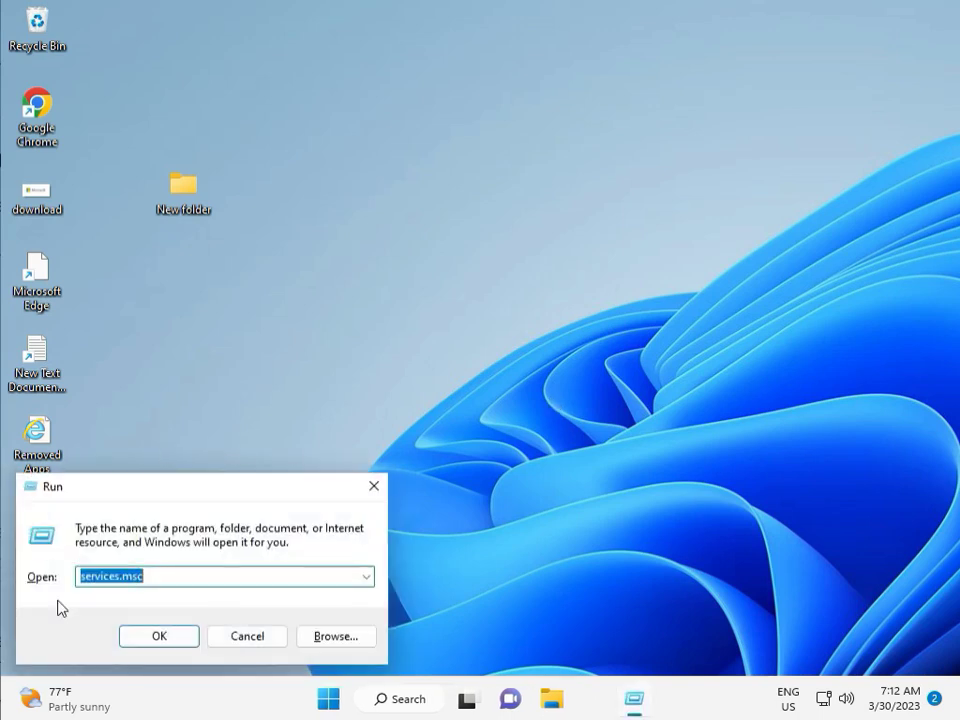
left_click(157, 636)
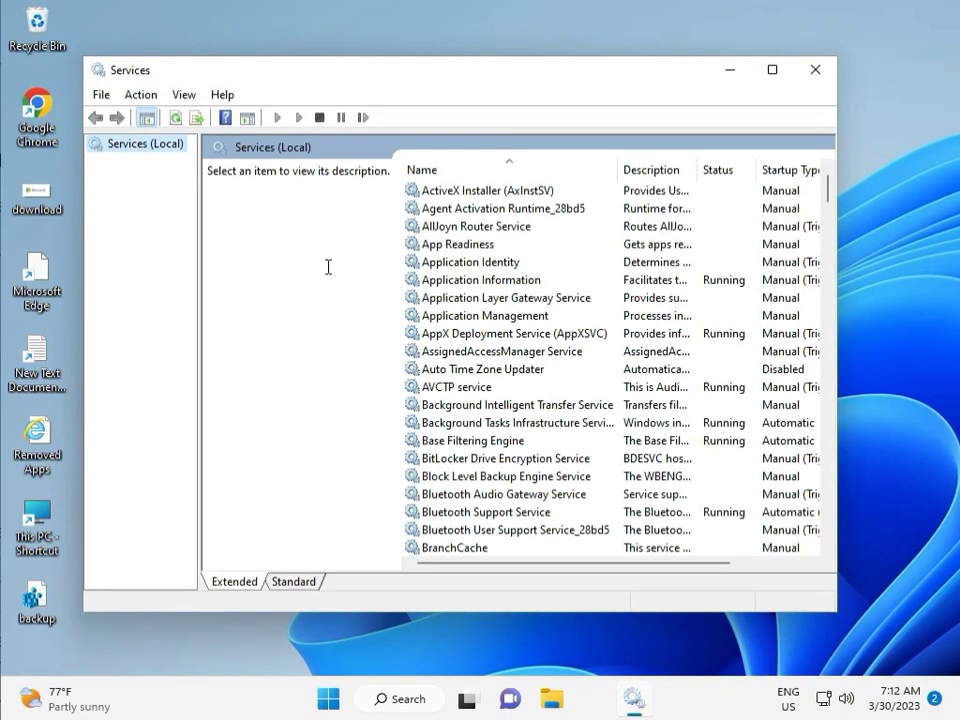
- Find the Windows Update service in the list and restart it
left_click(529, 297)
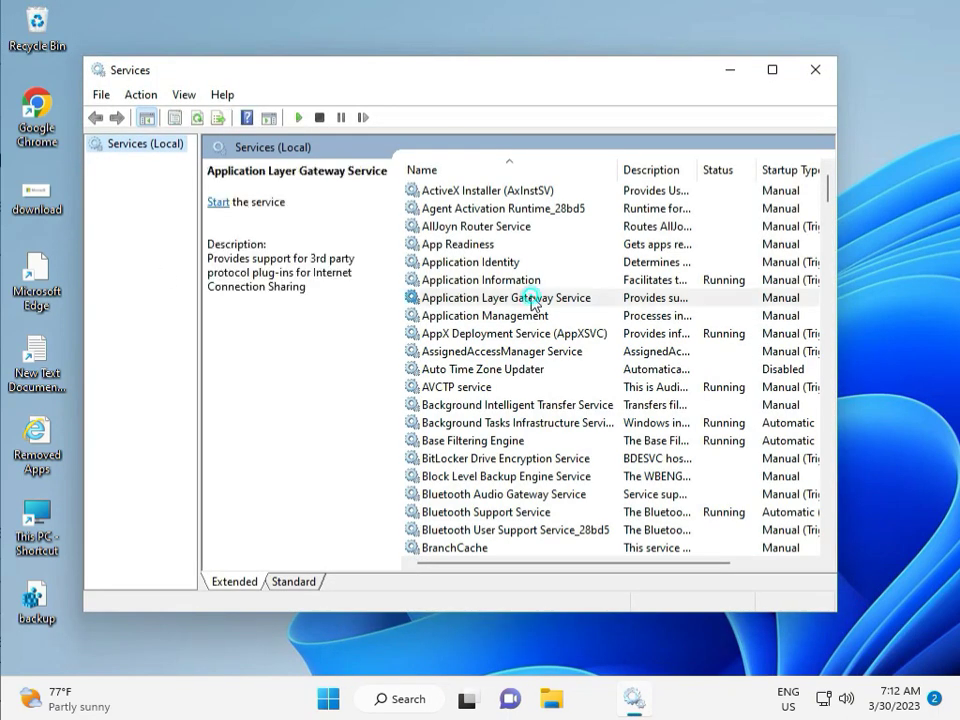
key("w")
scroll(495, 415, "down", 3)
scroll(494, 480, "down", 7)
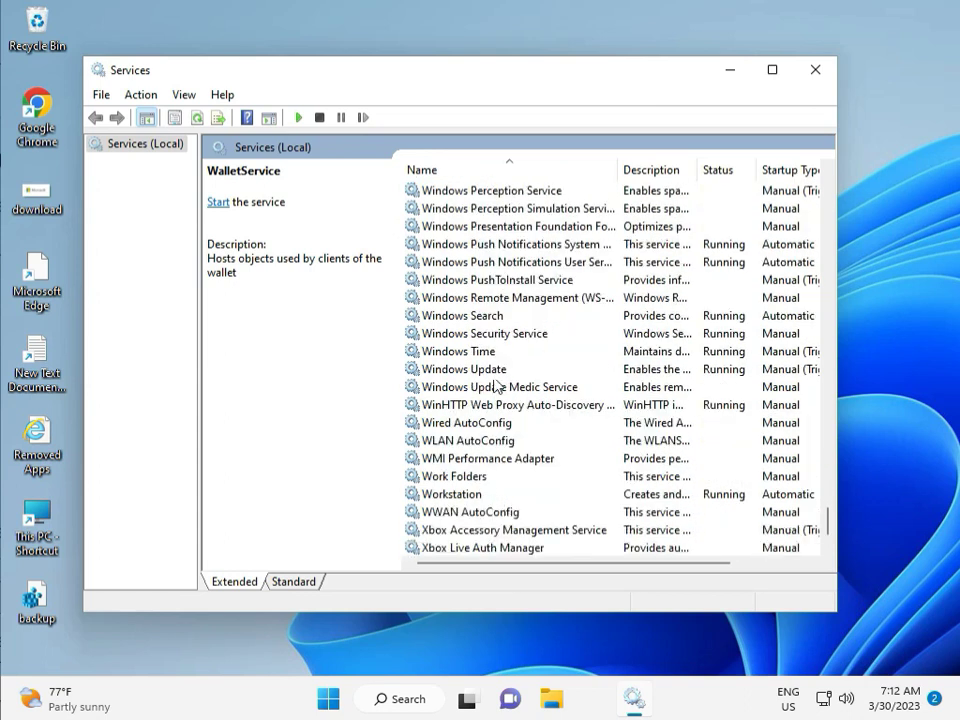
left_click(497, 369)
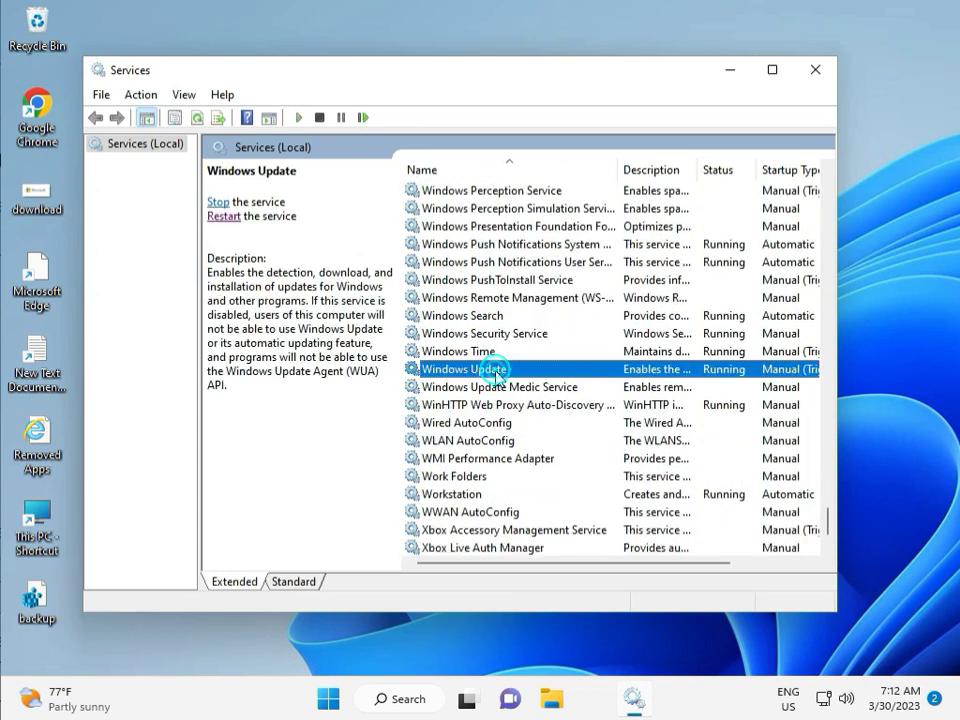
left_click(217, 202)
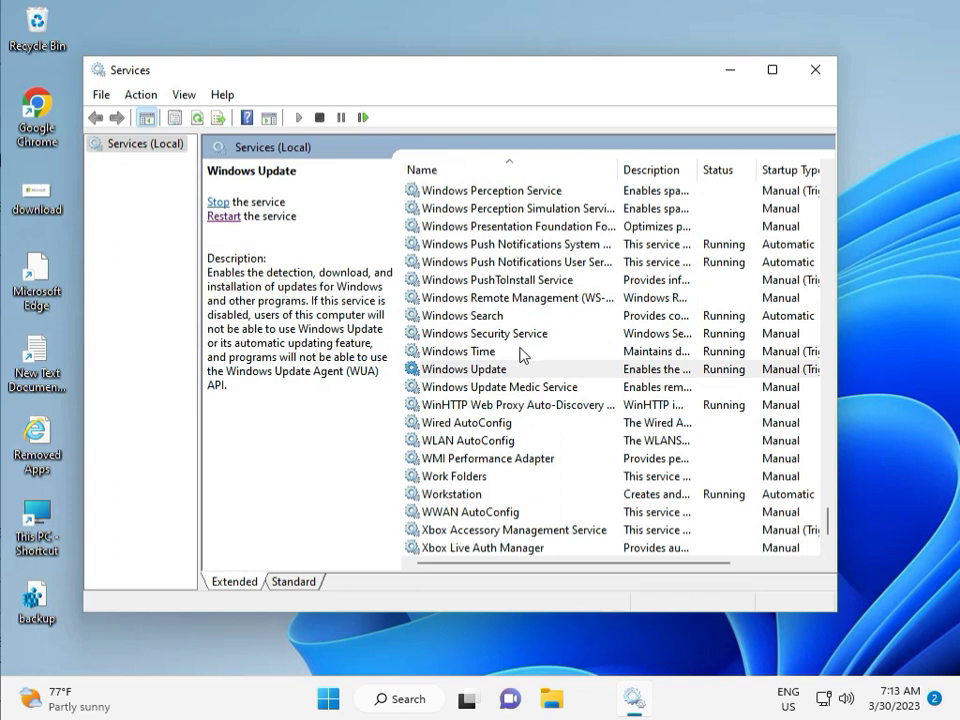
- Set the Windows Update service's startup type to Automatic, apply the change and close the Services console
double_click(488, 370)
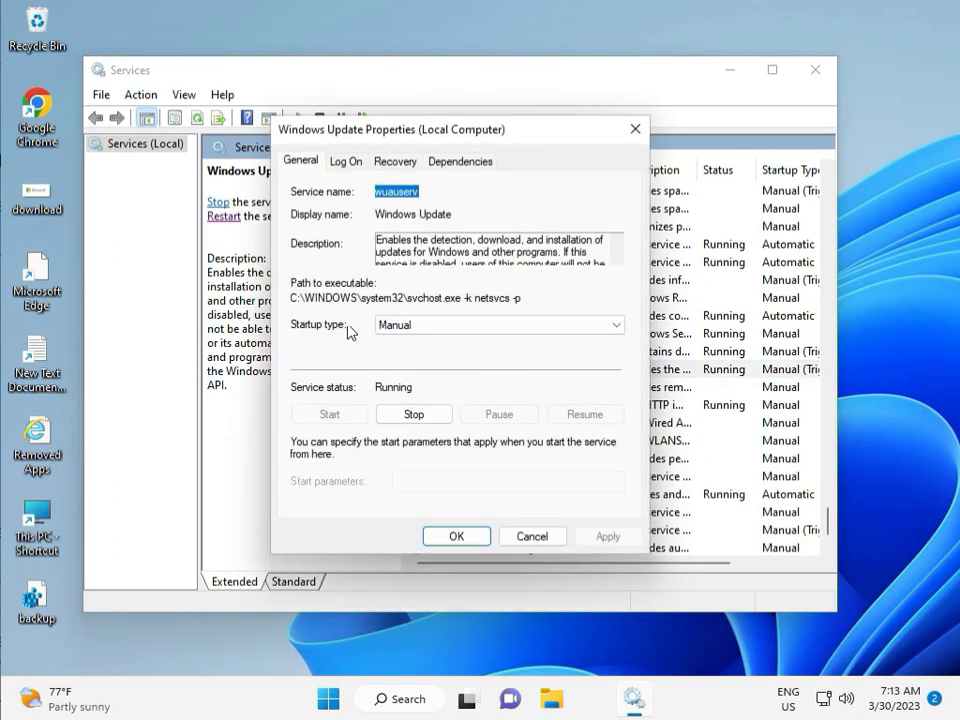
left_click(405, 325)
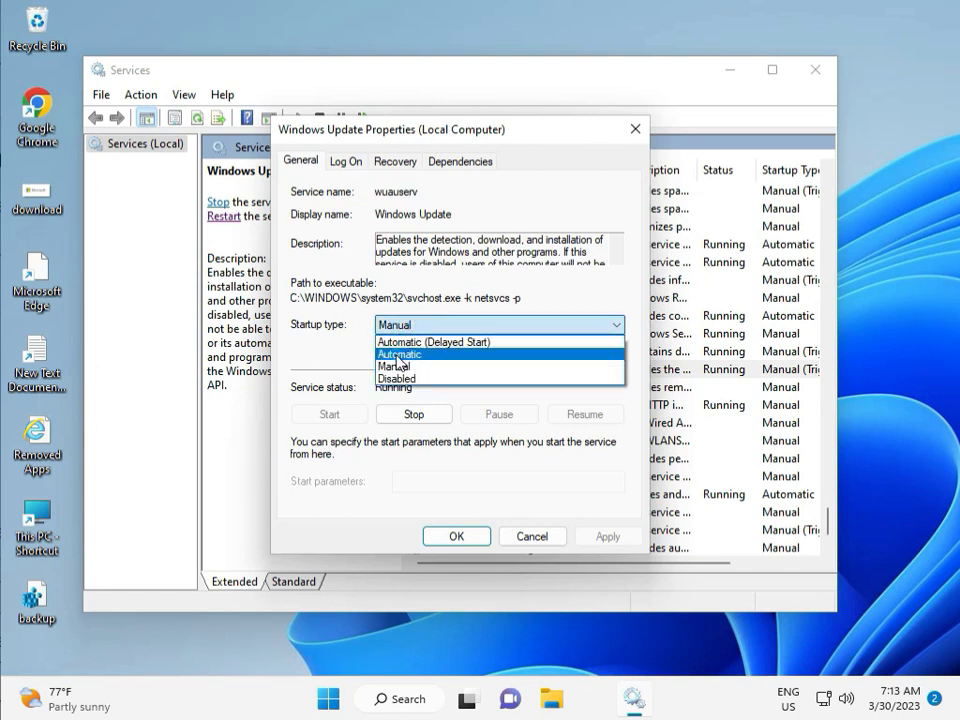
left_click(398, 355)
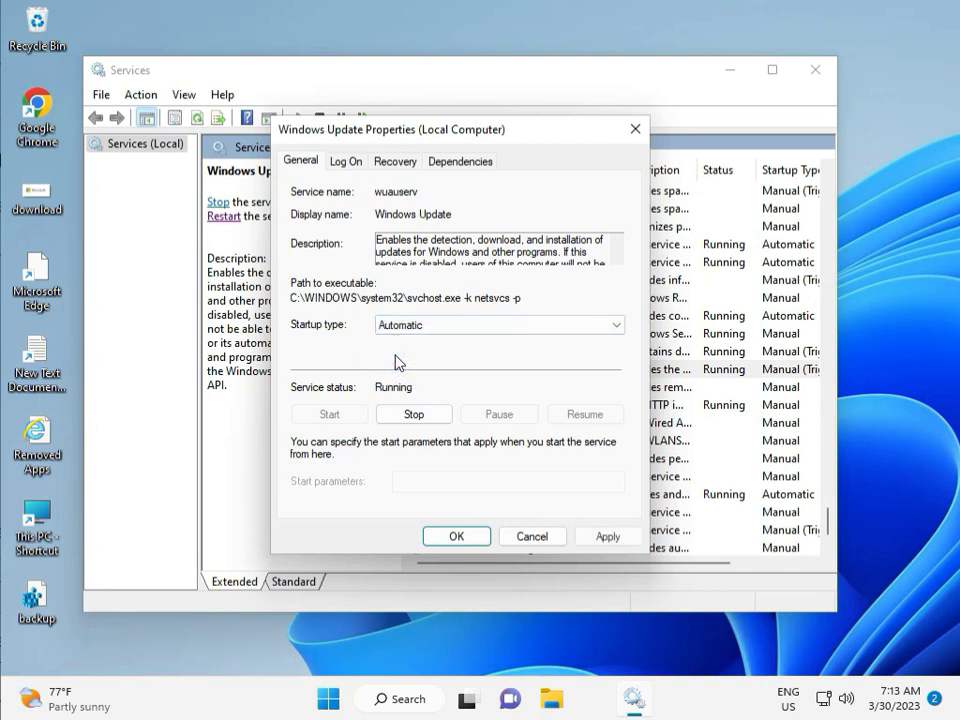
left_click(610, 538)
left_click(455, 537)
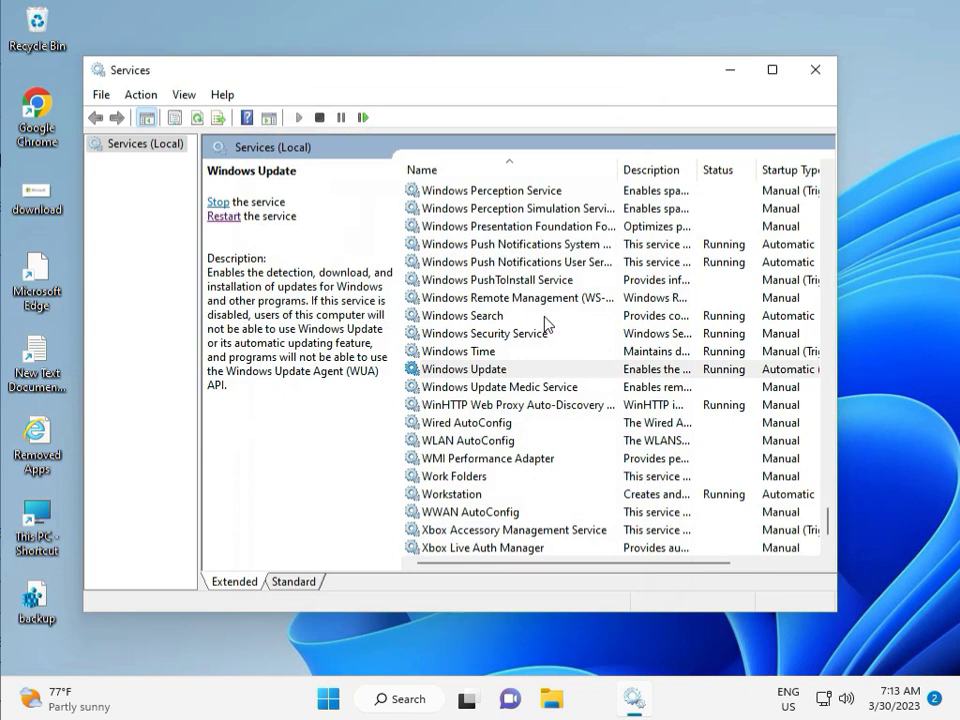
left_click(816, 72)
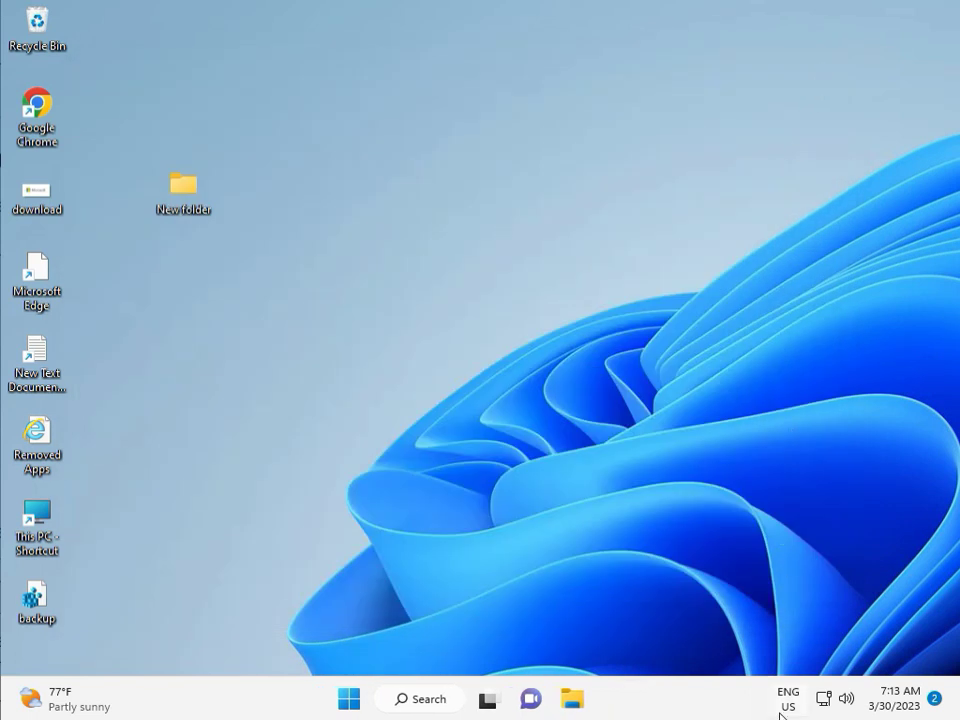
- Open Registry Editor through the Run dialog and allow it to make changes to the device
left_click(535, 505)
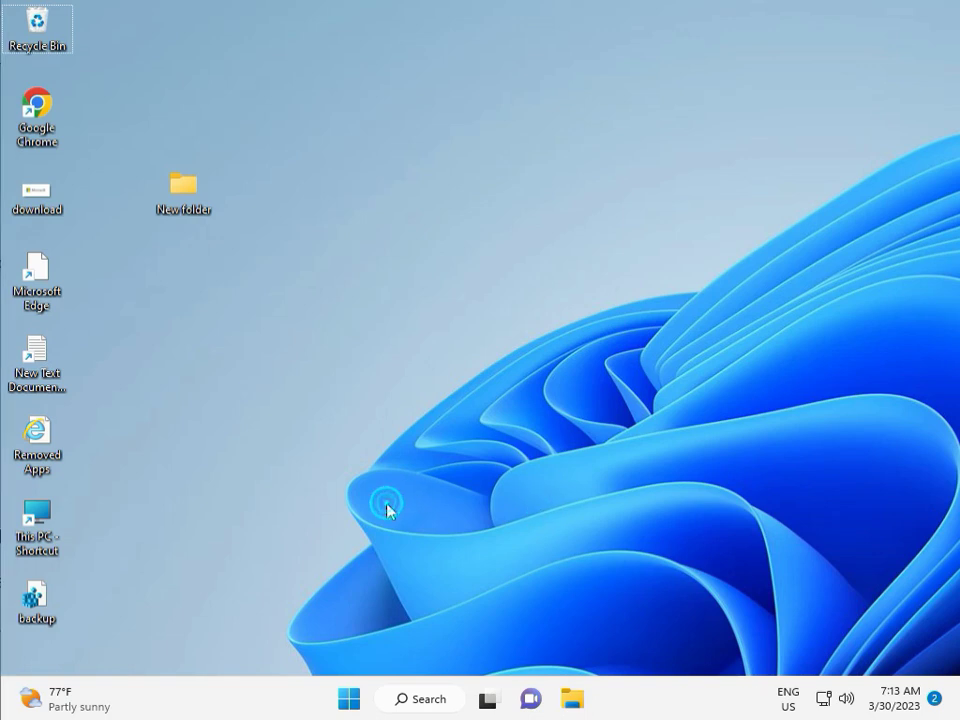
key("super+r")
type("re")
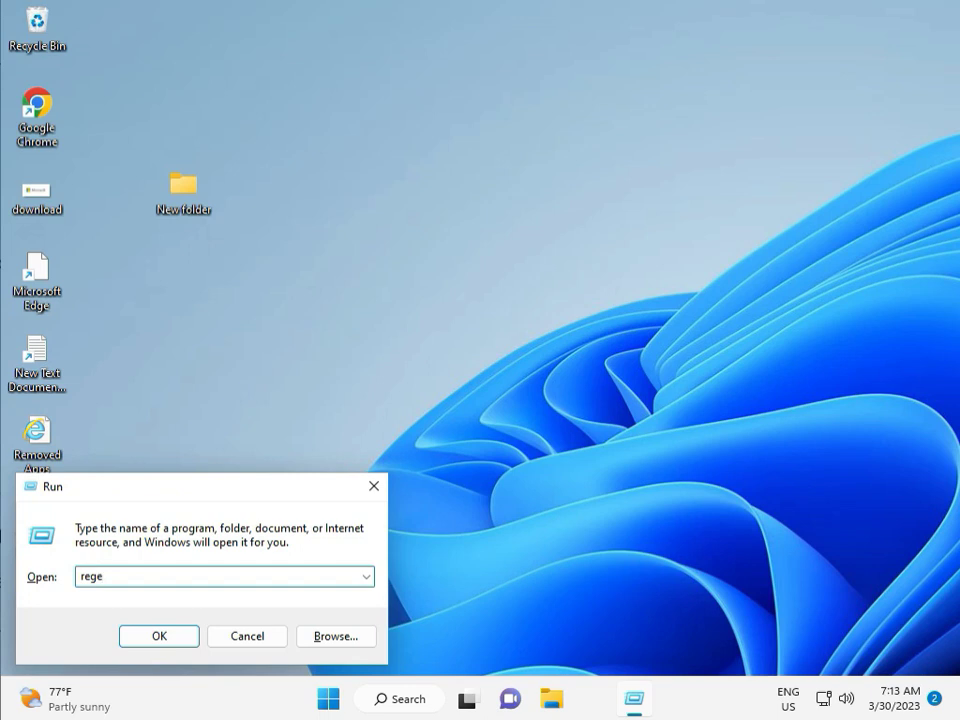
key("Return")
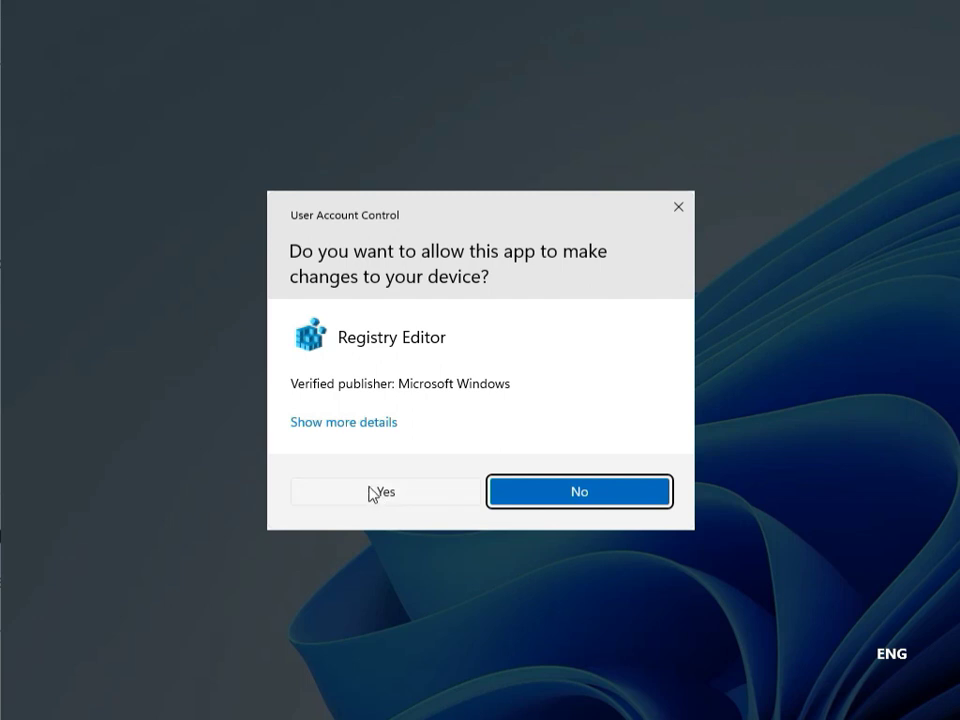
left_click(372, 491)
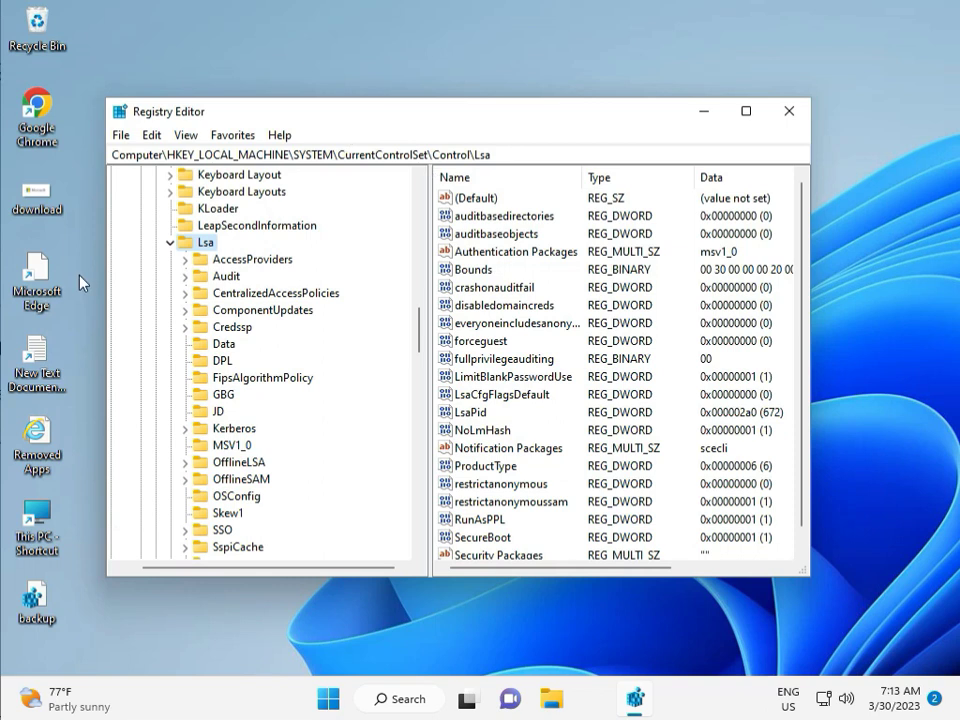
- Collapse the expanded registry tree from the Lsa key up to the root hives
left_click(170, 242)
scroll(175, 275, "up", 15)
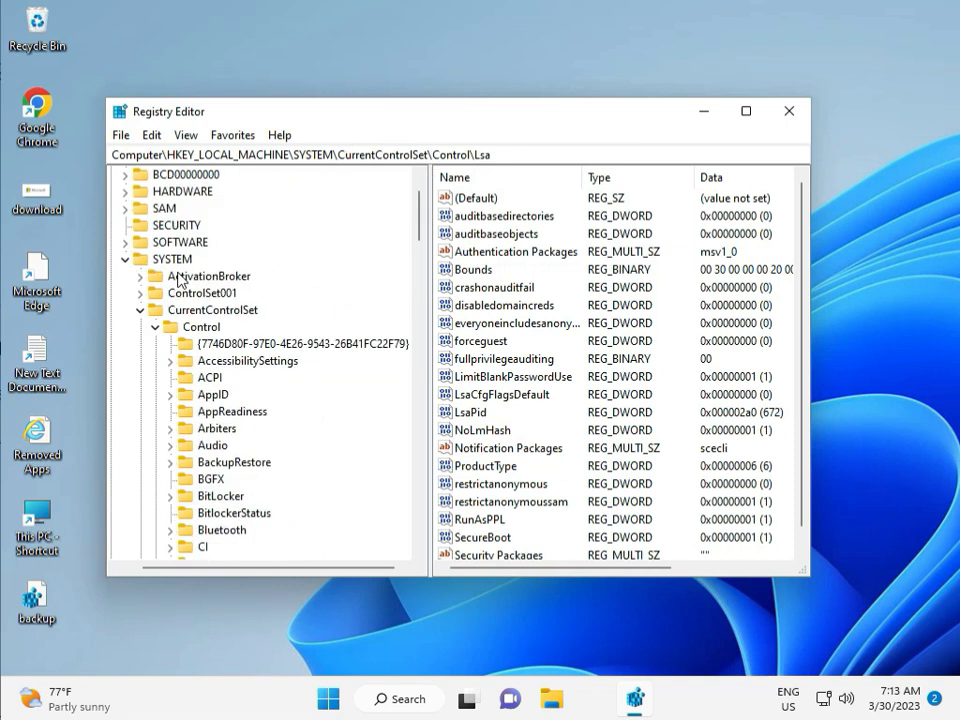
left_click(124, 327)
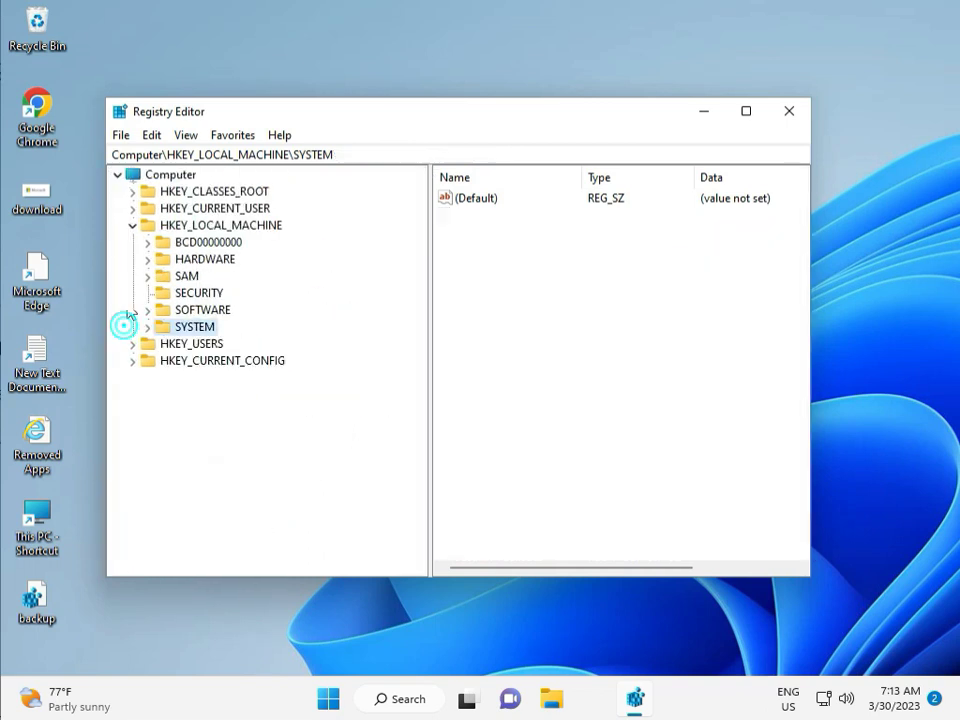
left_click(134, 226)
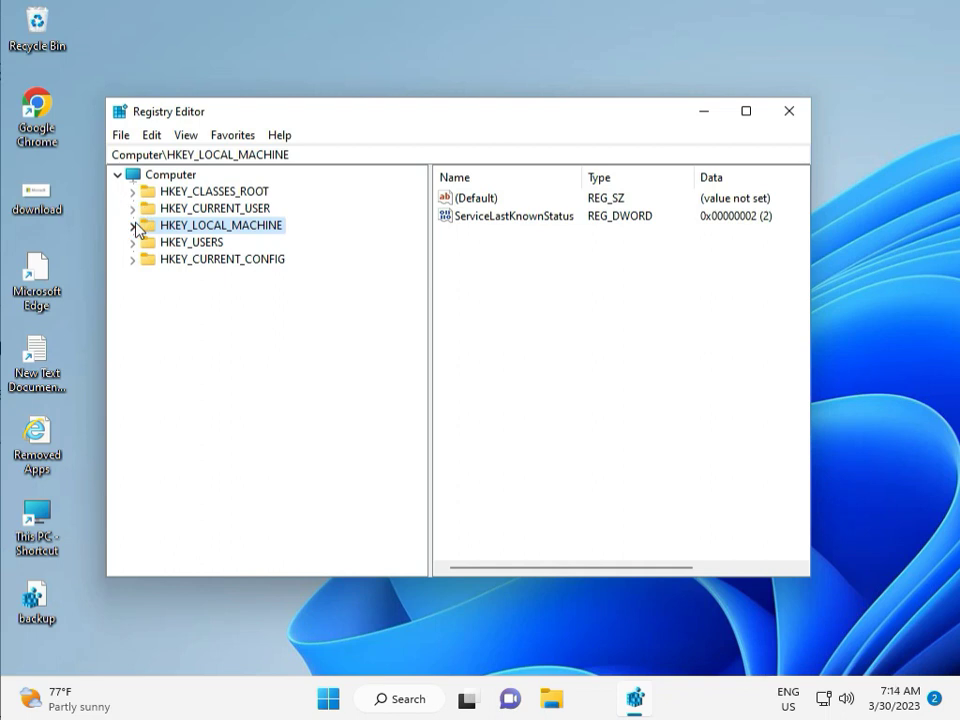
- Expand HKEY_LOCAL_MACHINE\SOFTWARE\Policies\Microsoft\Windows, look through its subkeys for Windows Update policies and close Registry Editor
left_click(134, 226)
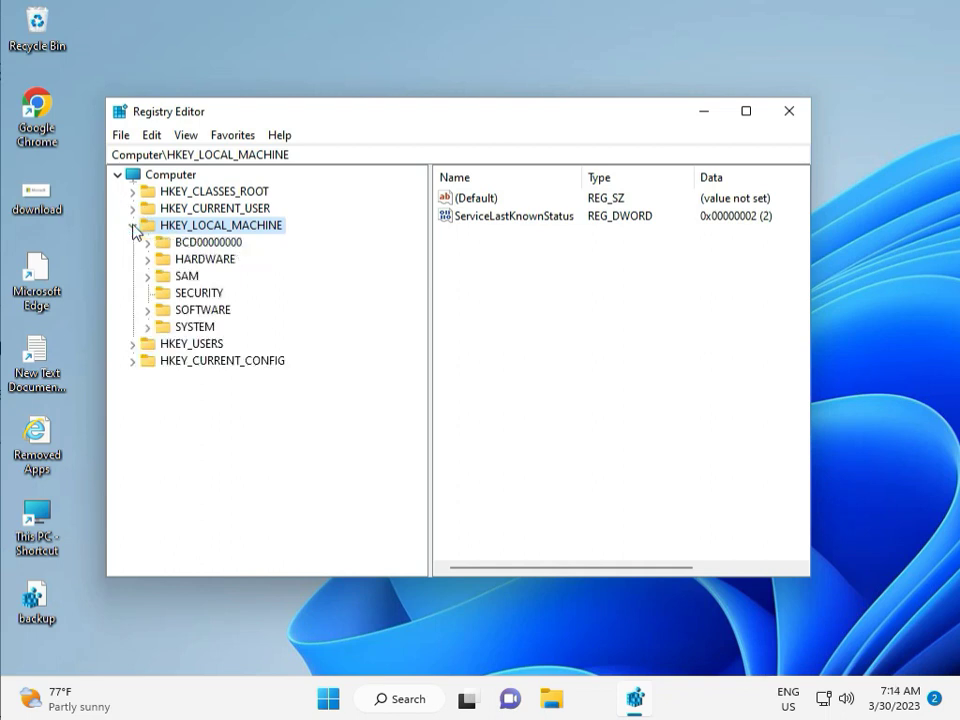
left_click(148, 311)
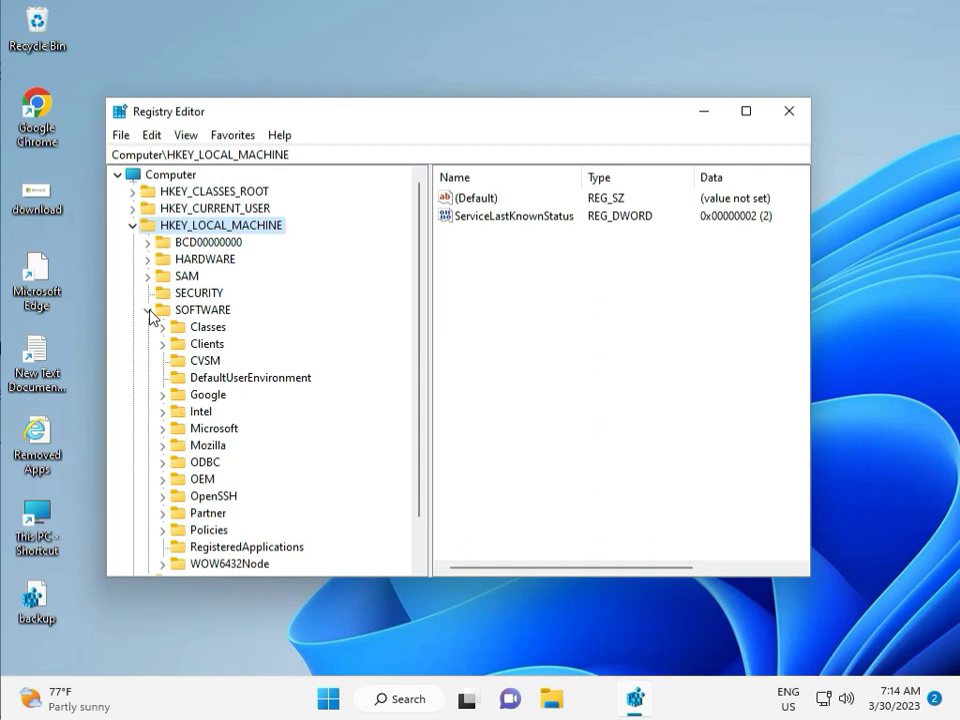
scroll(193, 395, "down", 1)
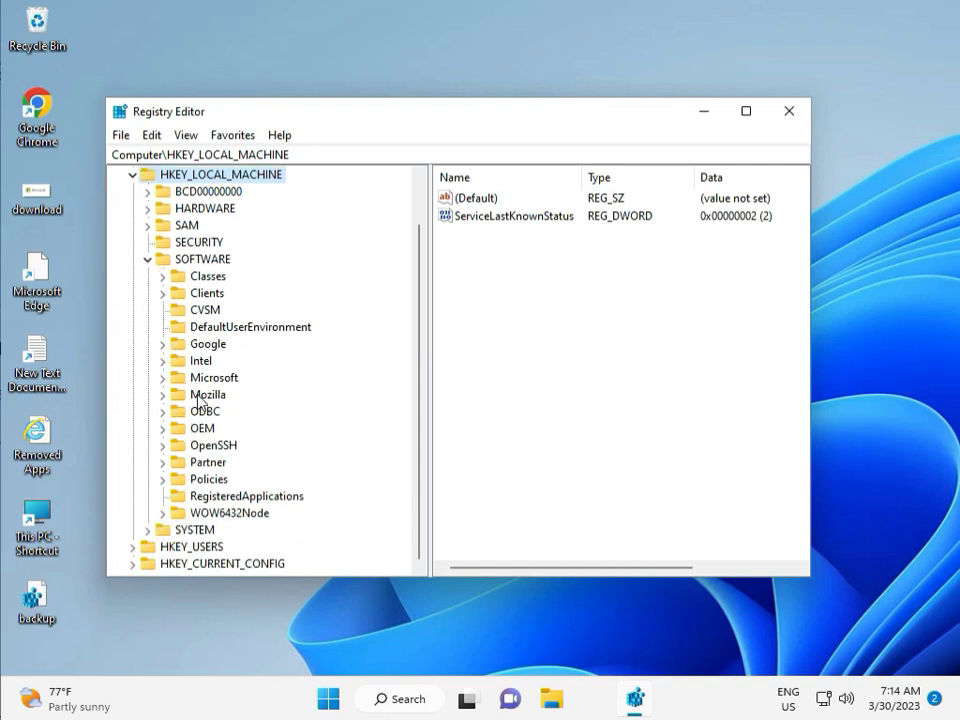
left_click(165, 480)
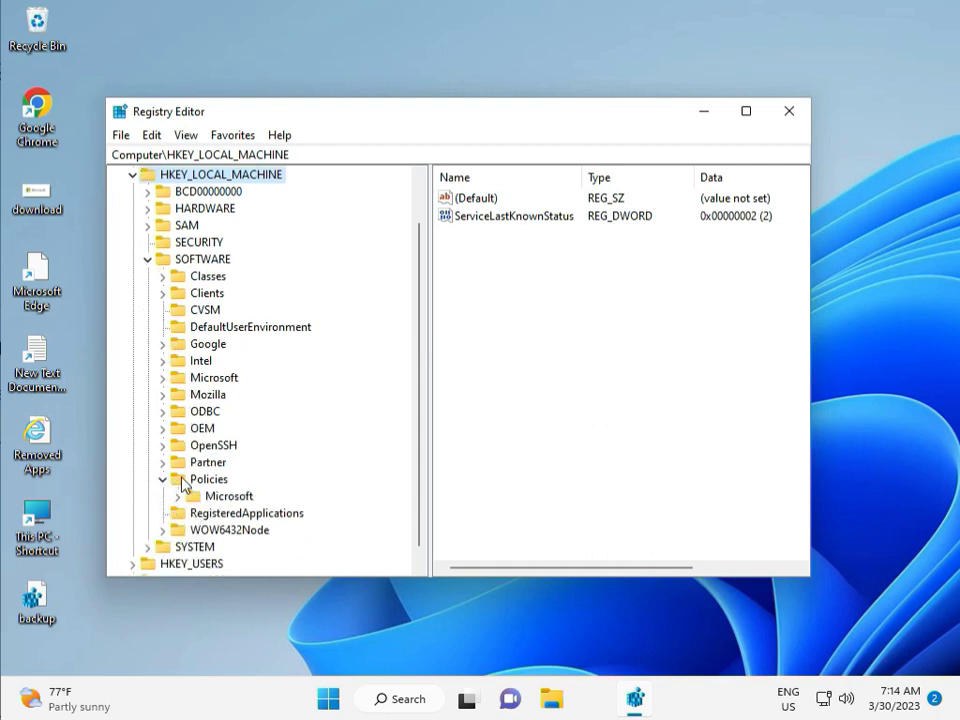
left_click(179, 497)
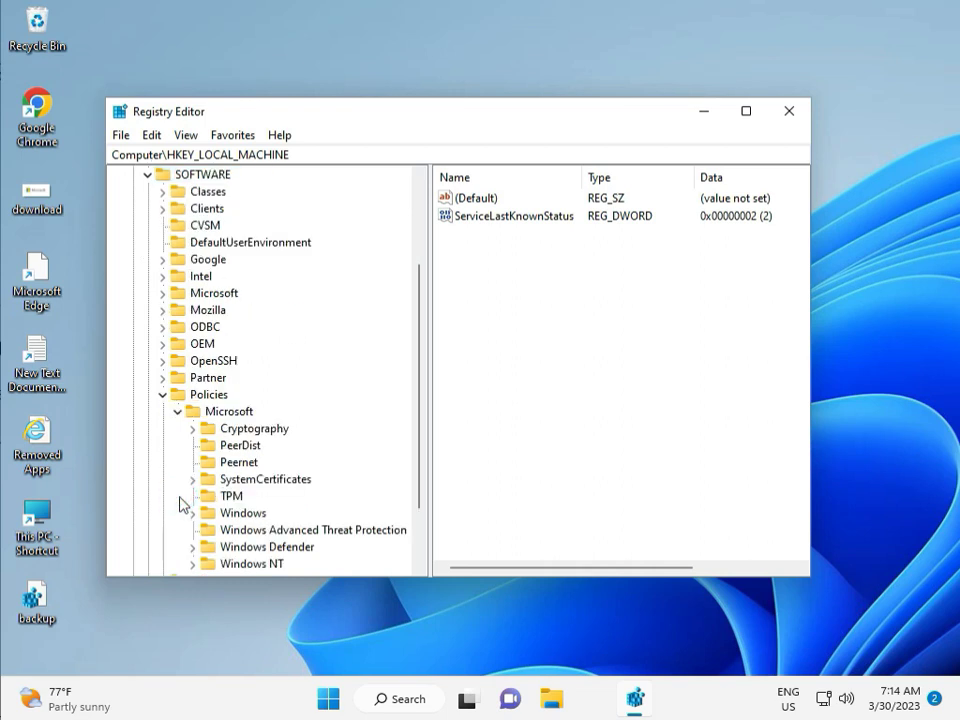
scroll(222, 495, "down", 2)
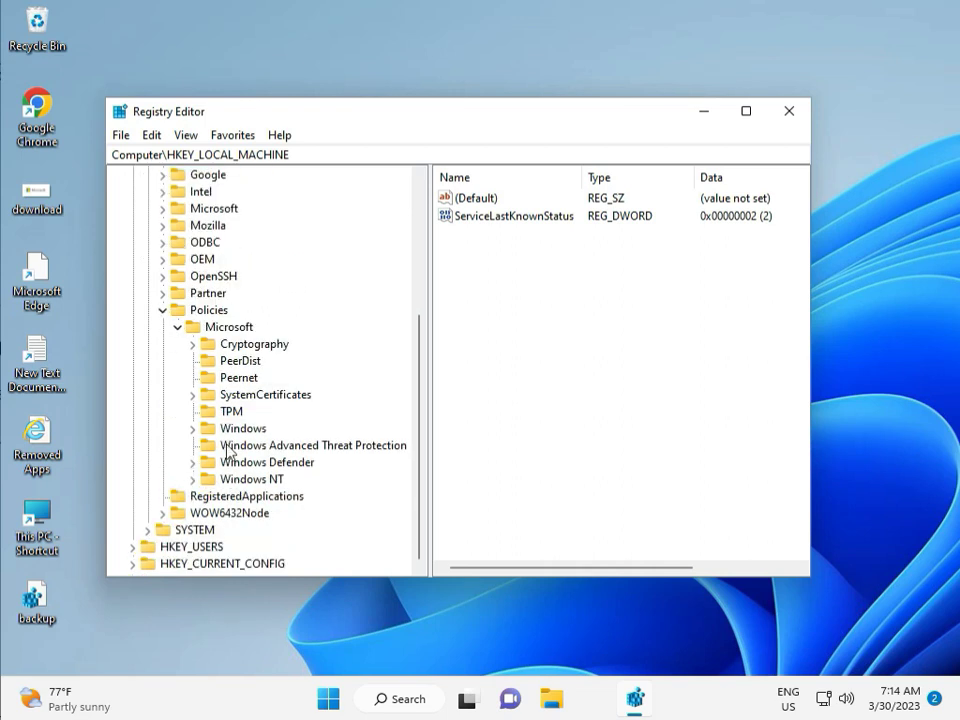
left_click(194, 430)
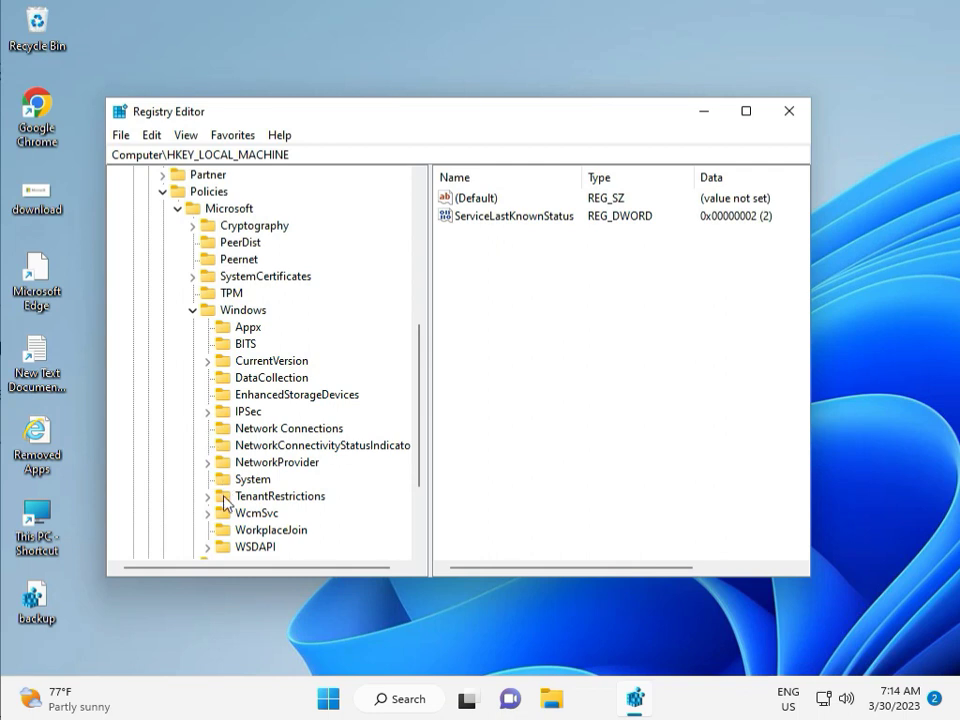
scroll(224, 535, "down", 1)
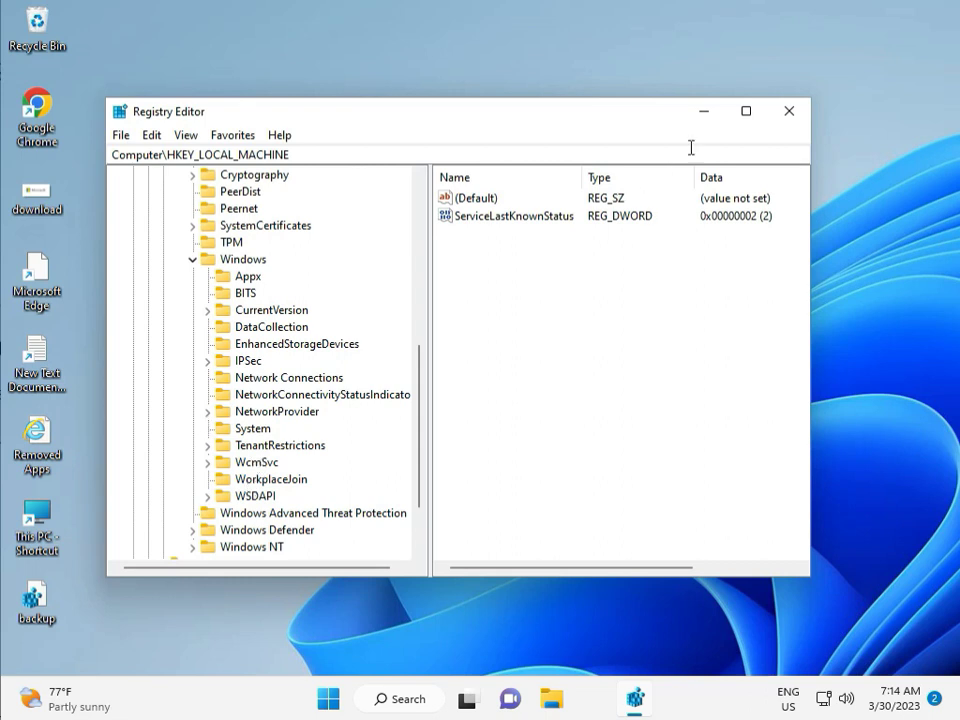
left_click(789, 111)
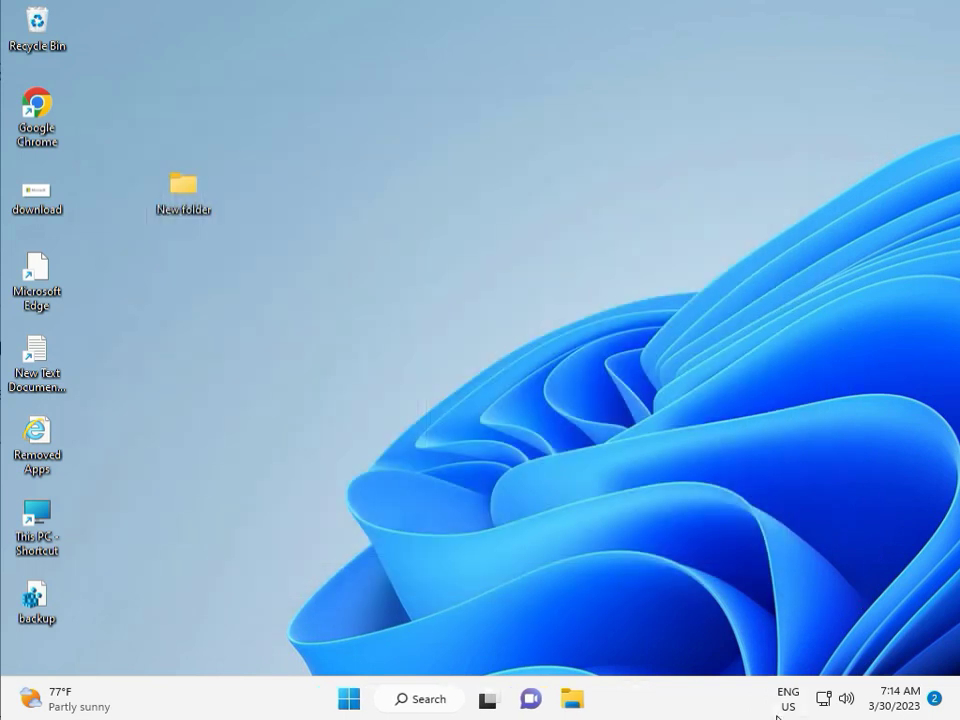
- Search for cmd and open Command Prompt as administrator, approving the permission request
left_click(294, 446)
key("super")
type("cmd")
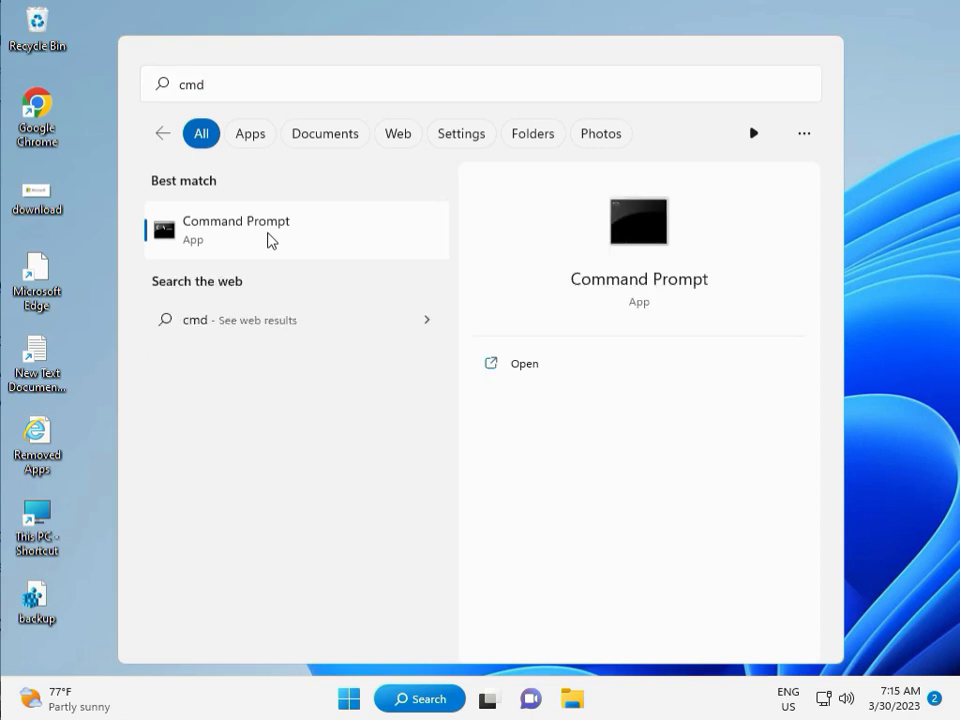
left_click(514, 396)
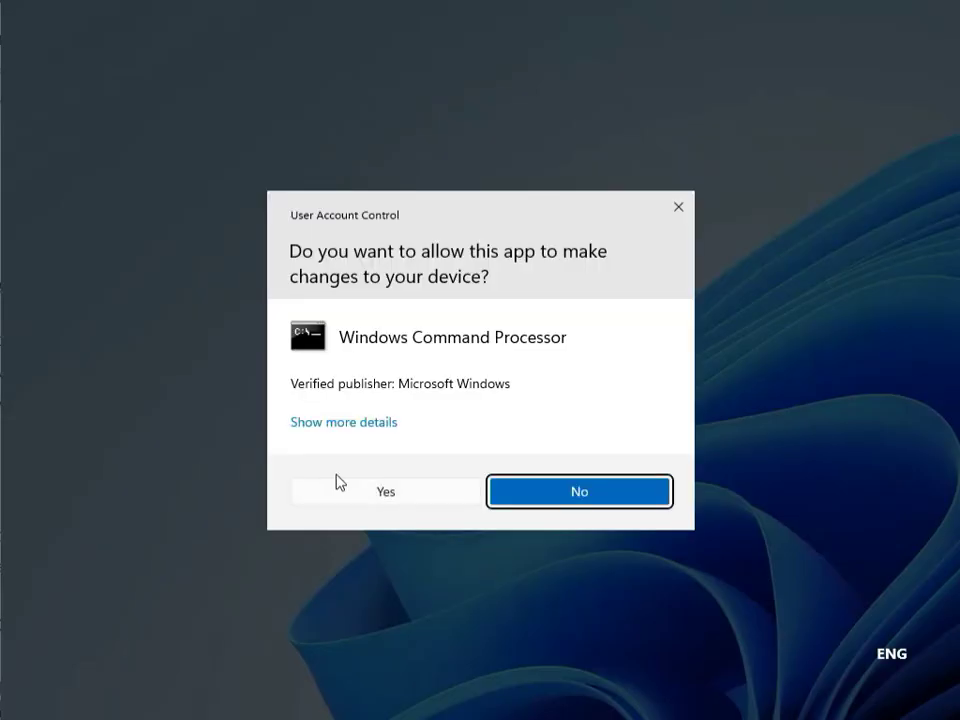
left_click(351, 488)
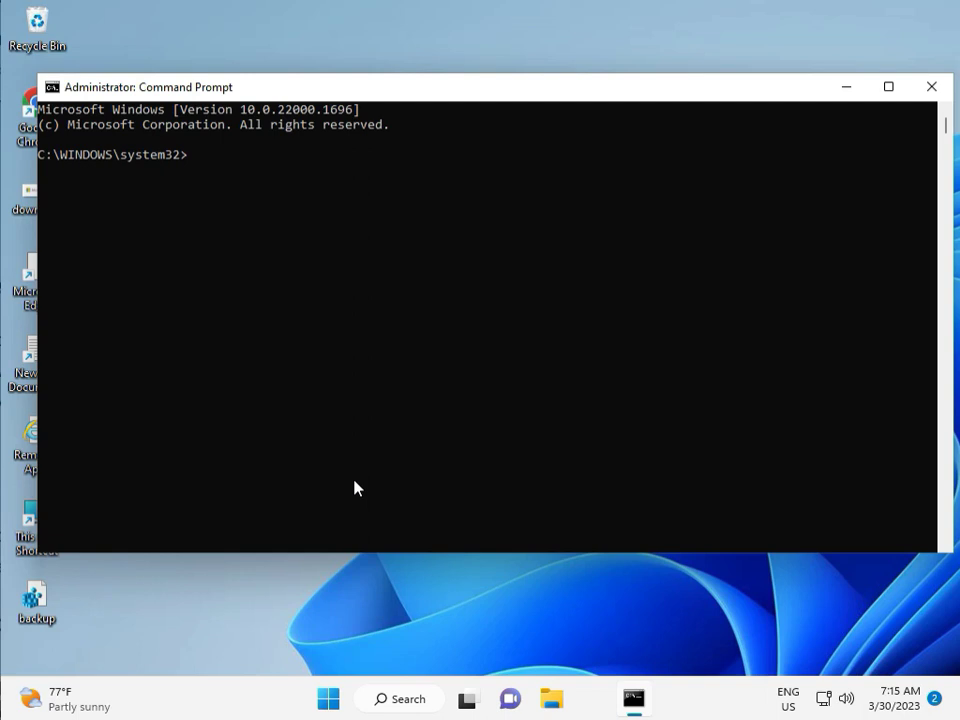
- Run chkdsk /f /r, agree to schedule the disk check for the next restart and close Command Prompt
type("chkdsk /f /r")
key("Return")
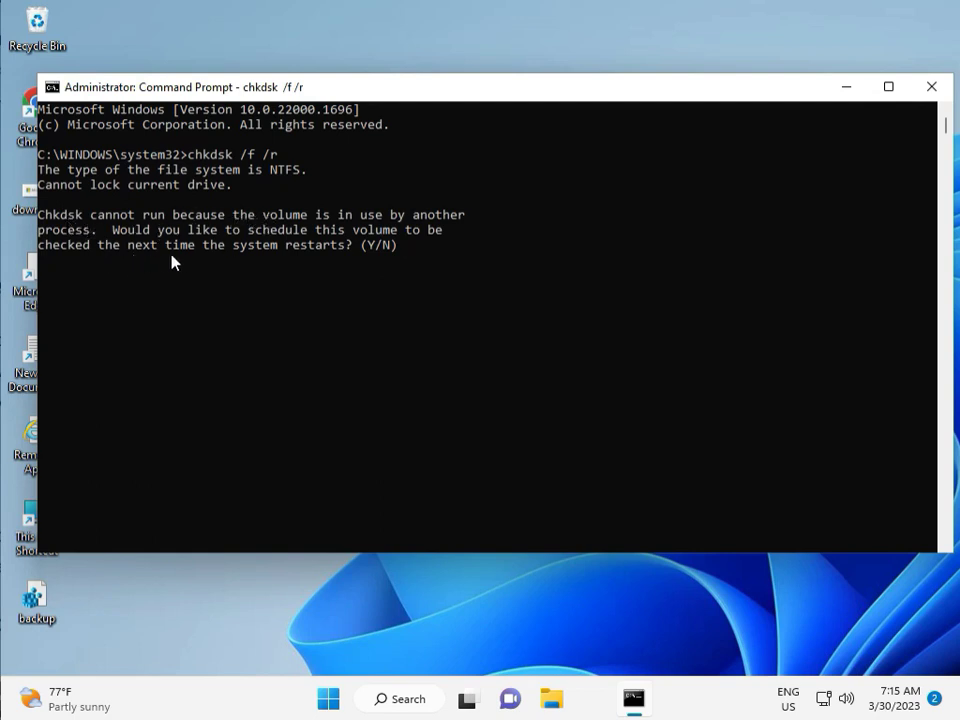
type("y")
key("Return")
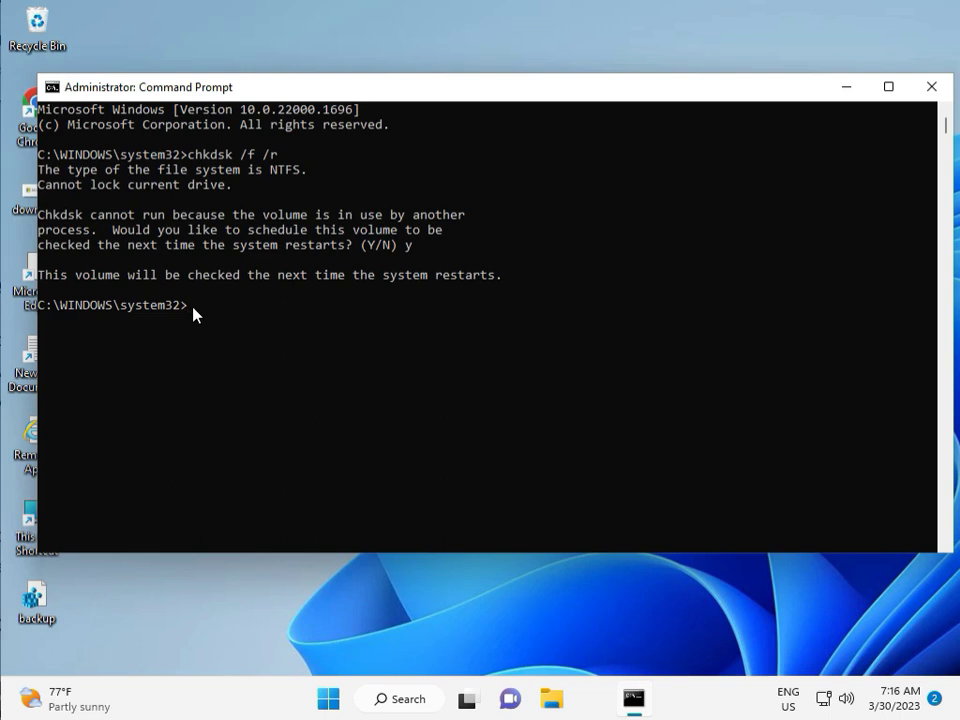
left_click(931, 90)
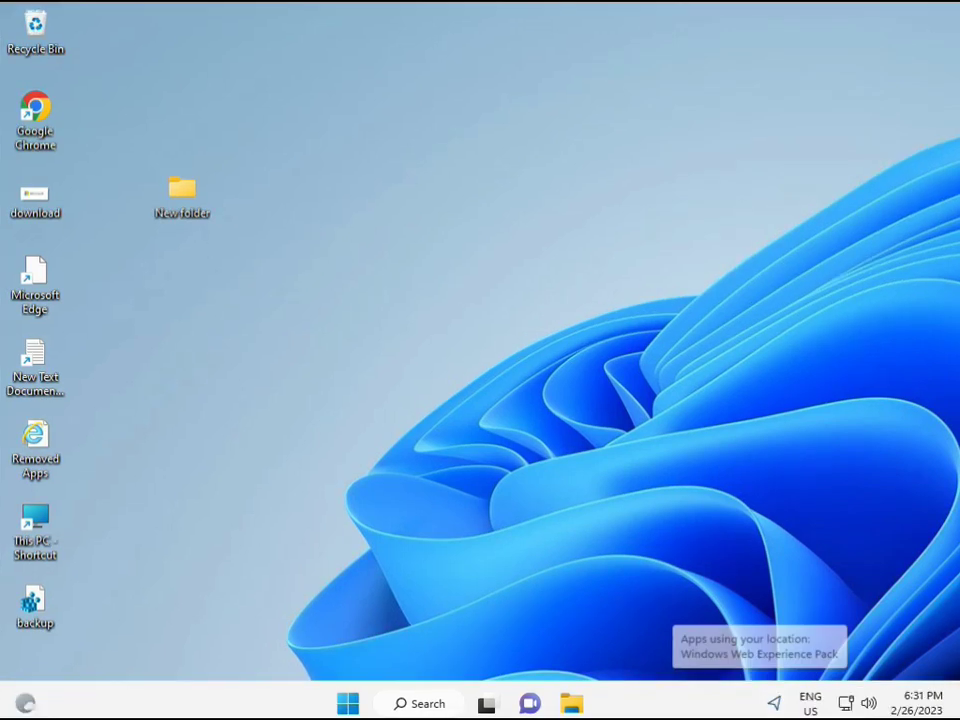
- Find Command Prompt by searching for cmd again and run it with administrator rights
key("super")
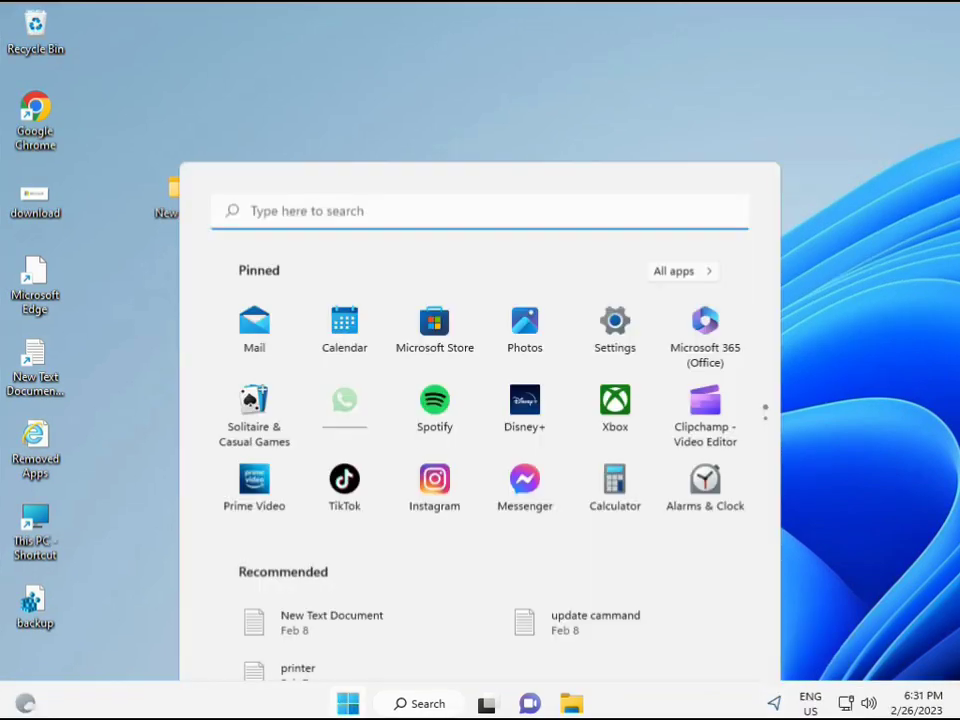
left_click(390, 708)
type("cmd")
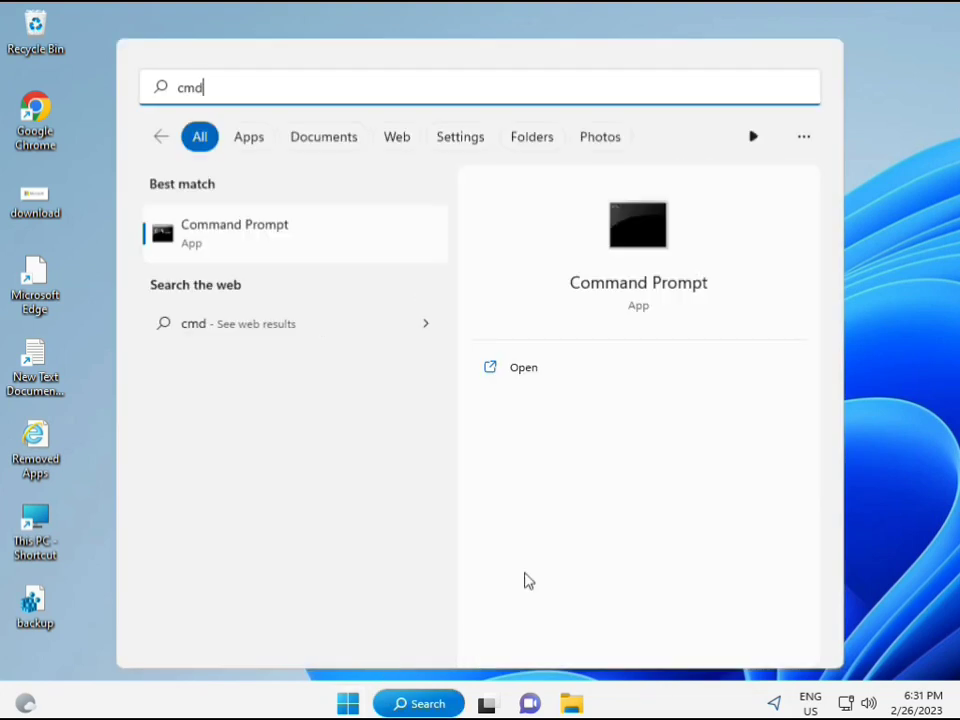
left_click(212, 234)
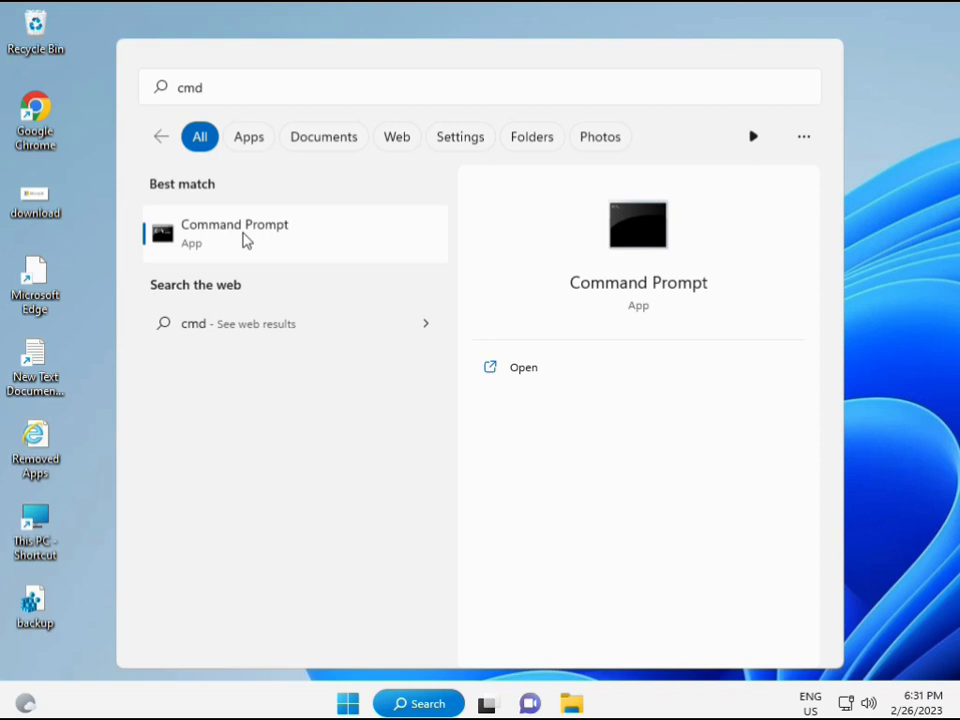
right_click(245, 240)
key("Escape")
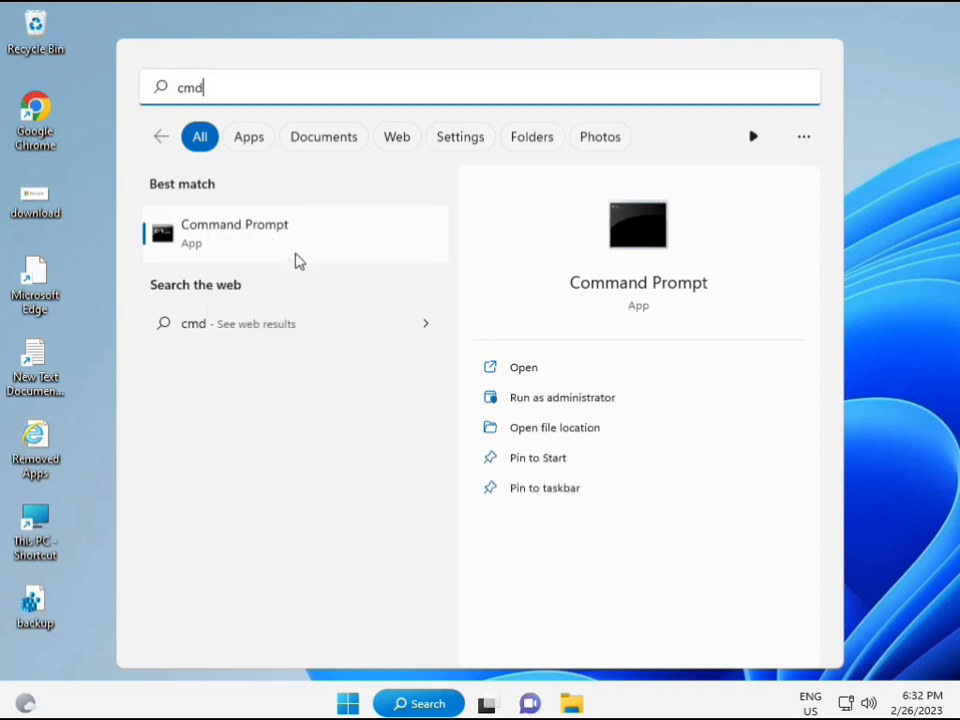
left_click(562, 397)
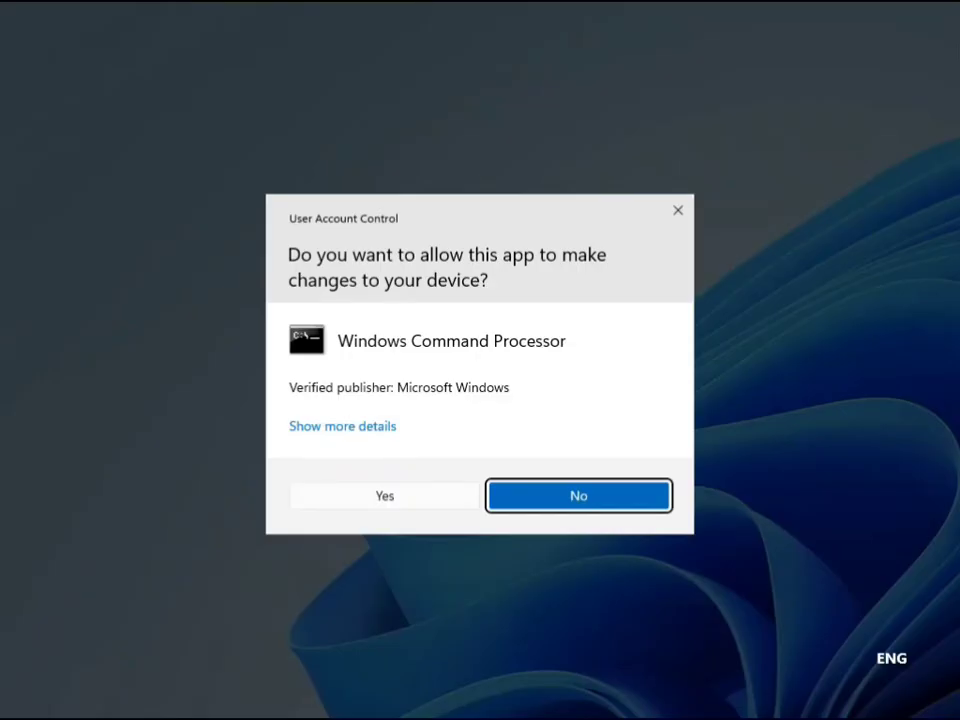
left_click(390, 495)
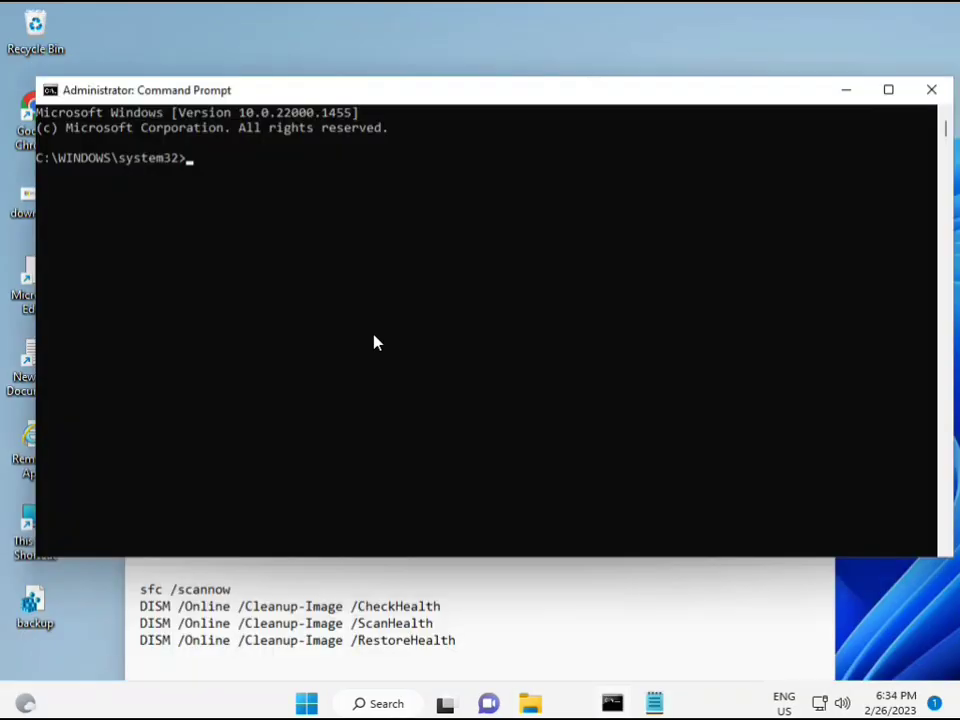
left_click(193, 158)
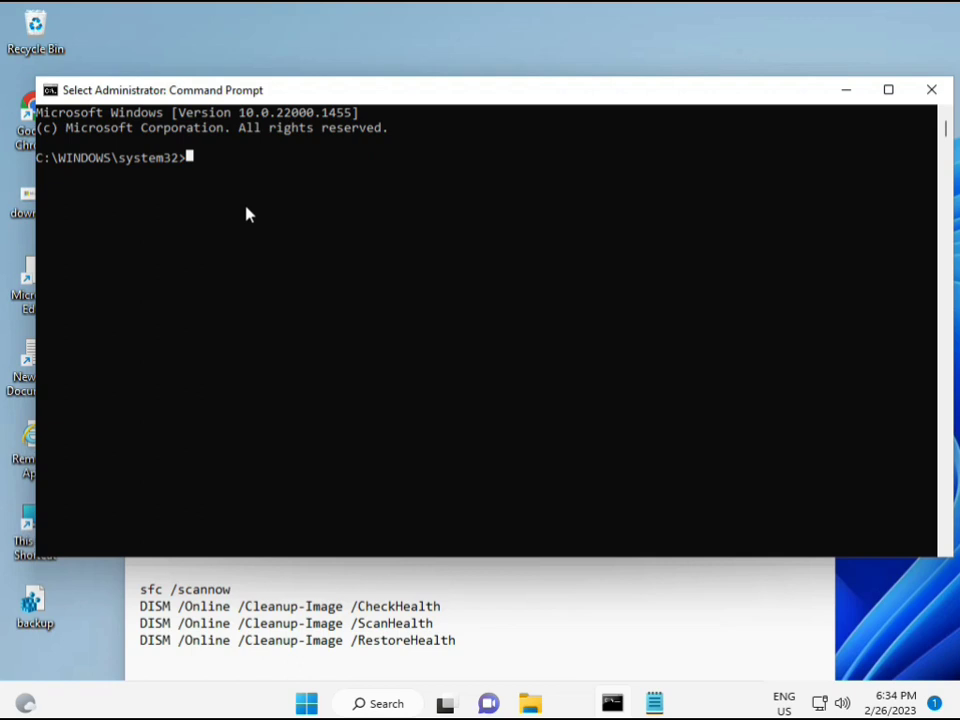
type("sca")
key("BackSpace")
key("BackSpace")
key("BackSpace")
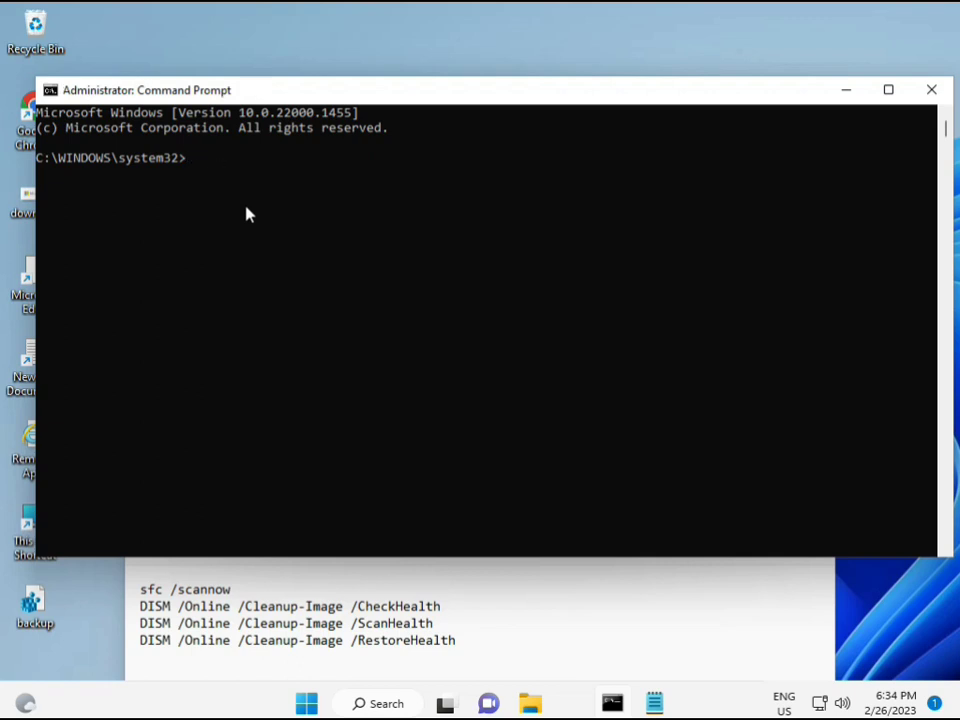
- Run sfc /scannow in the administrator Command Prompt to scan the protected system files
type("sfc /scannow")
key("Return")
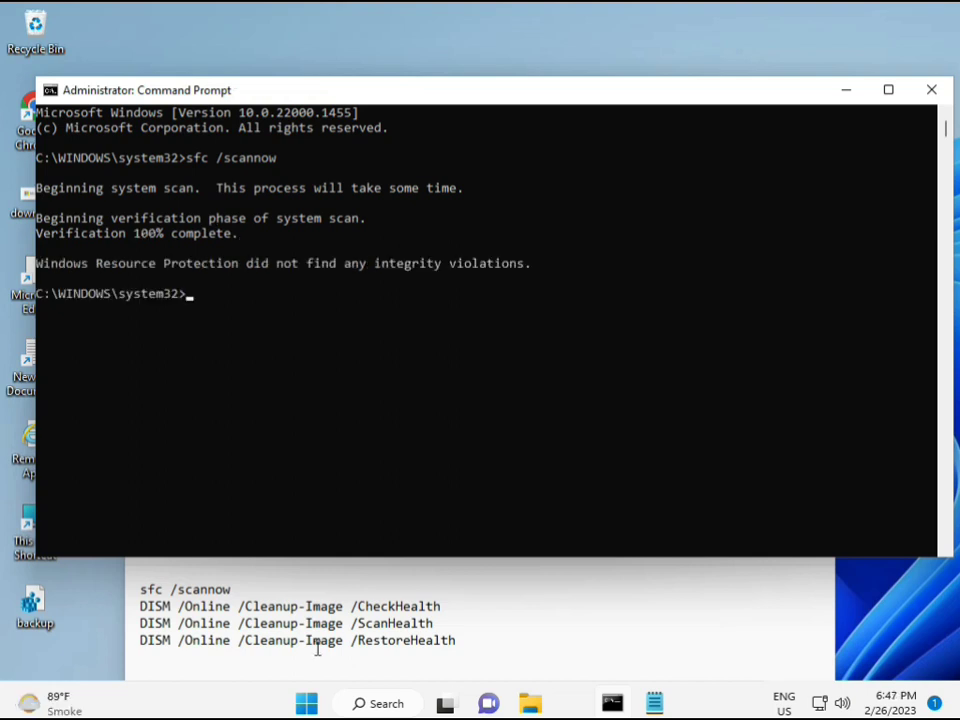
- Copy the DISM /Online /Cleanup-Image /CheckHealth line from the Notepad document and run it in Command Prompt
left_click(146, 605)
left_click_drag(141, 606, 450, 608)
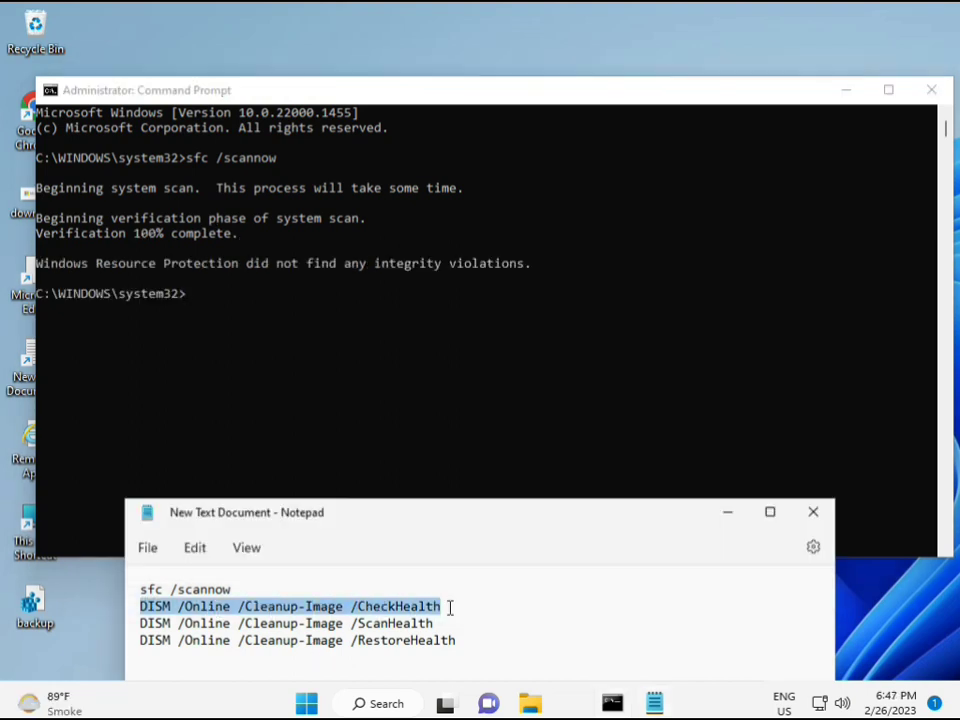
right_click(257, 613)
left_click(302, 322)
left_click(195, 303)
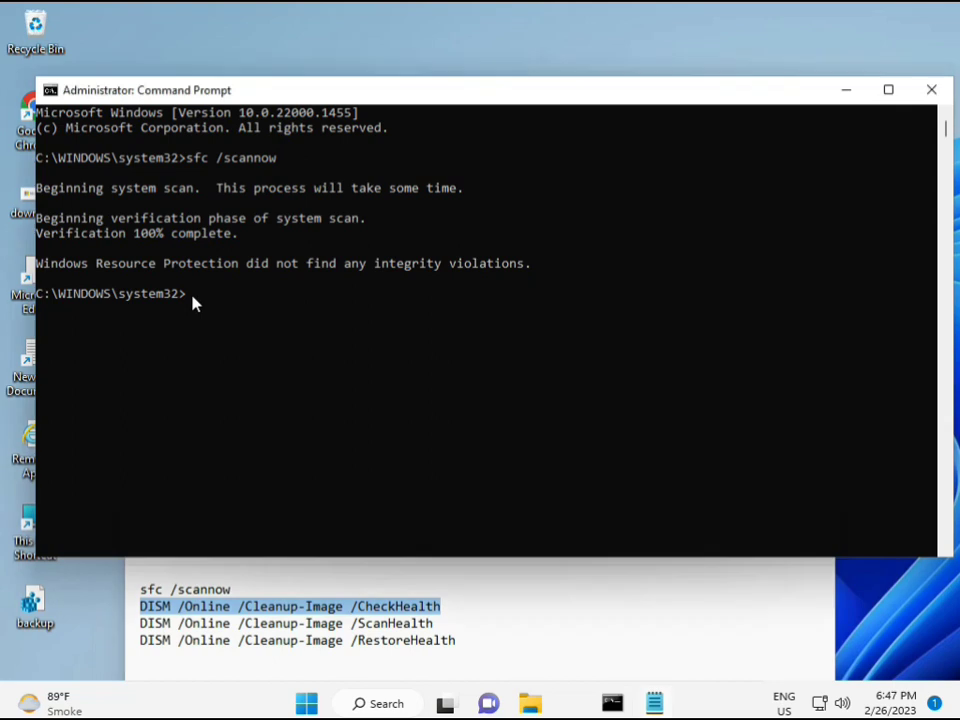
right_click(76, 92)
mouse_move(163, 236)
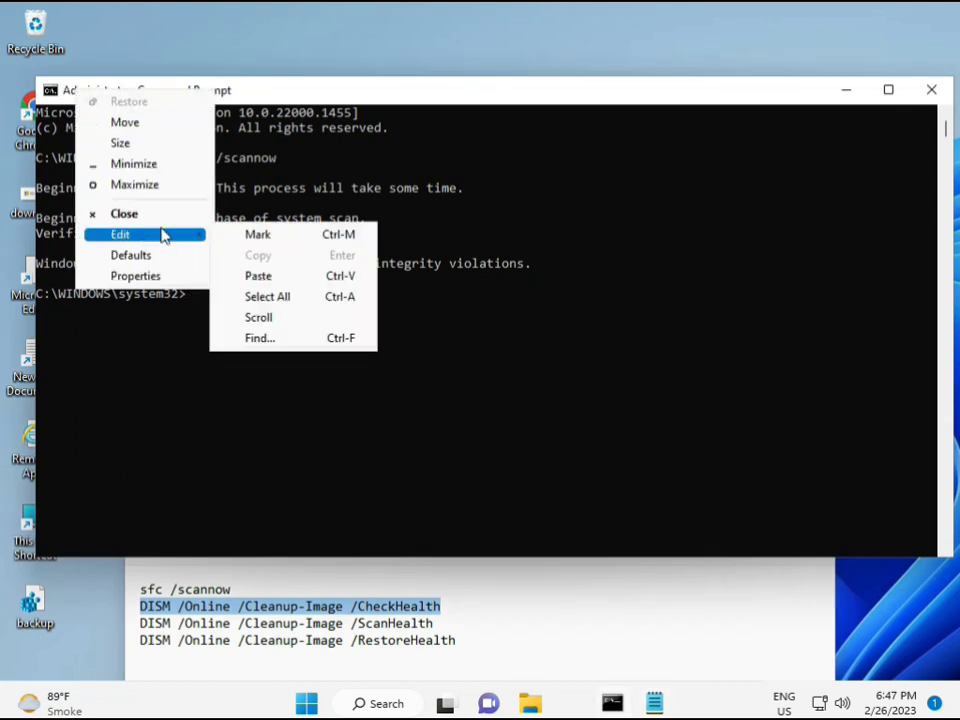
left_click(258, 275)
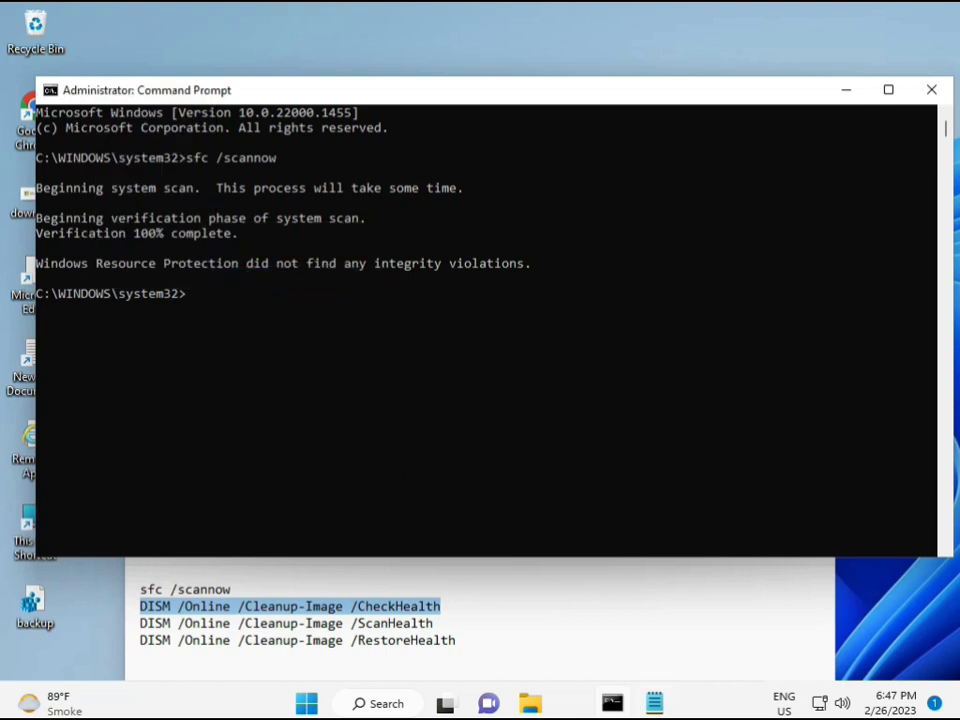
left_click(187, 302)
left_click(196, 308)
right_click(197, 316)
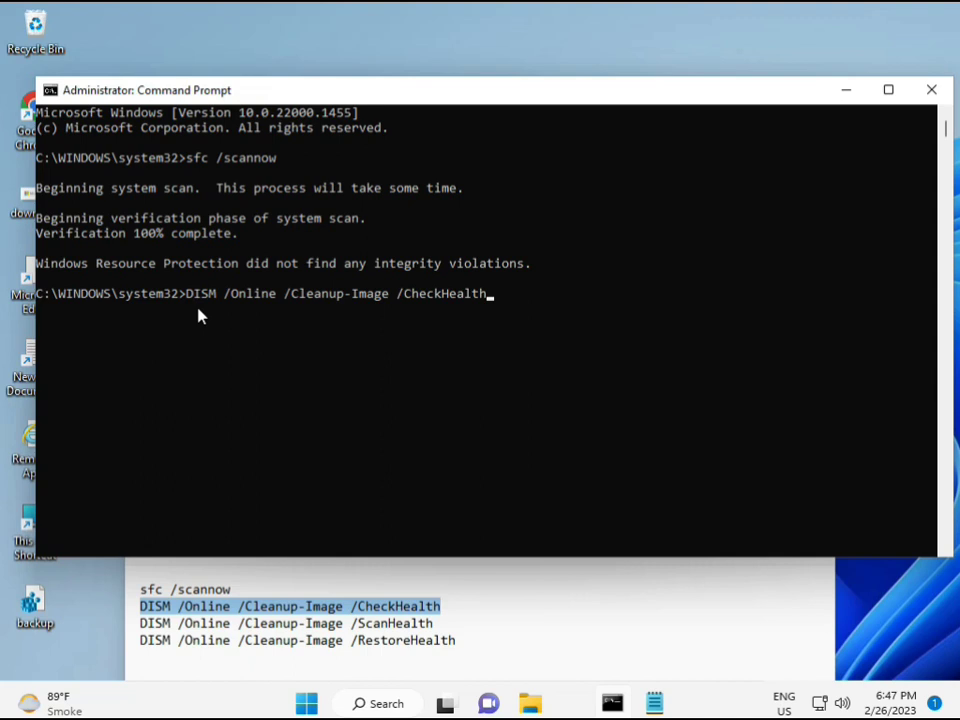
key("Return")
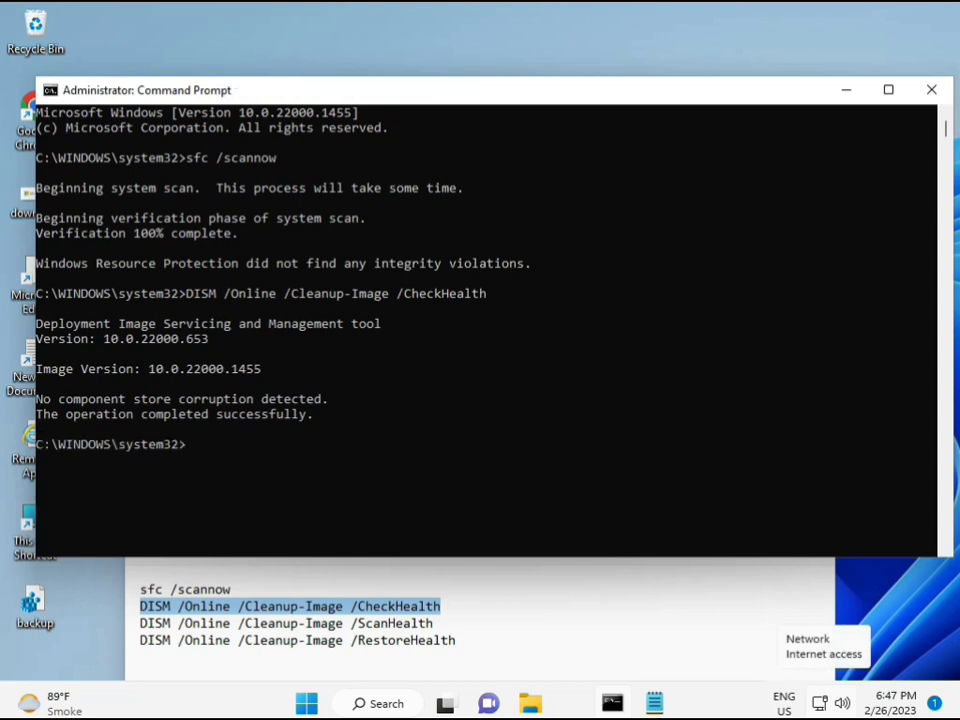
- Copy the DISM /Online /Cleanup-Image /ScanHealth line from Notepad and run it in Command Prompt
left_click(142, 625)
left_click(454, 624, "shift")
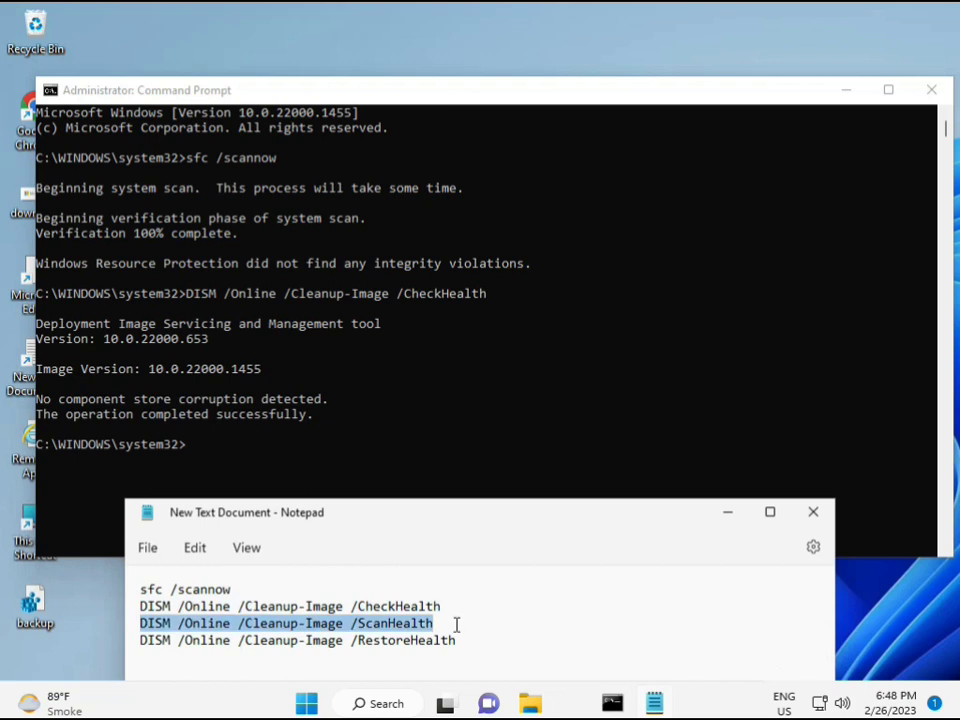
right_click(424, 628)
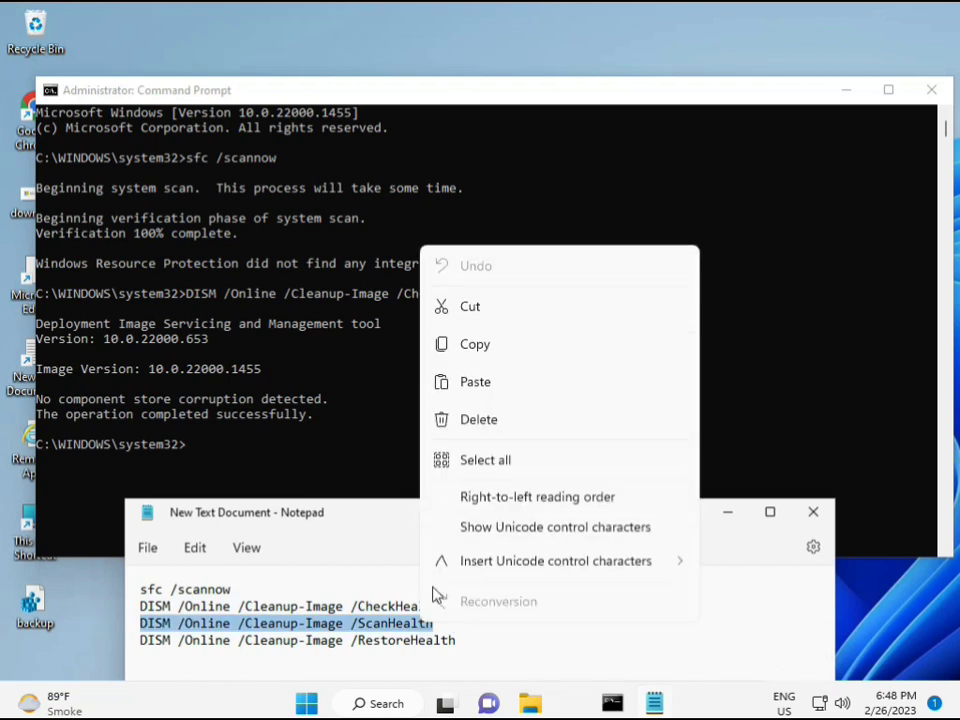
left_click(467, 356)
left_click(210, 456)
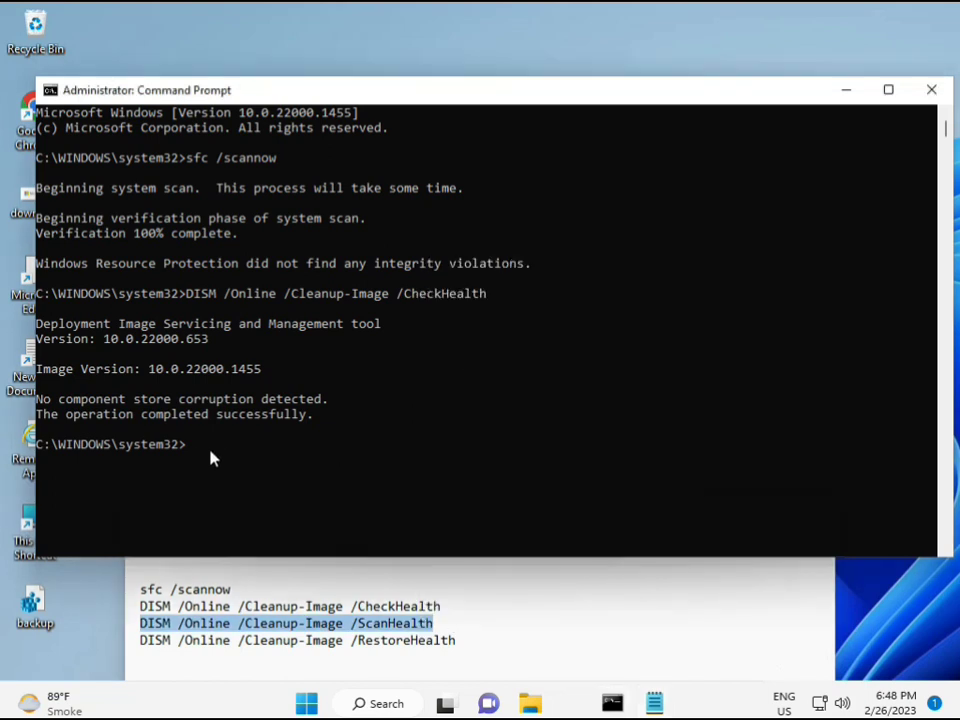
left_click(191, 446)
right_click(195, 453)
right_click(195, 453)
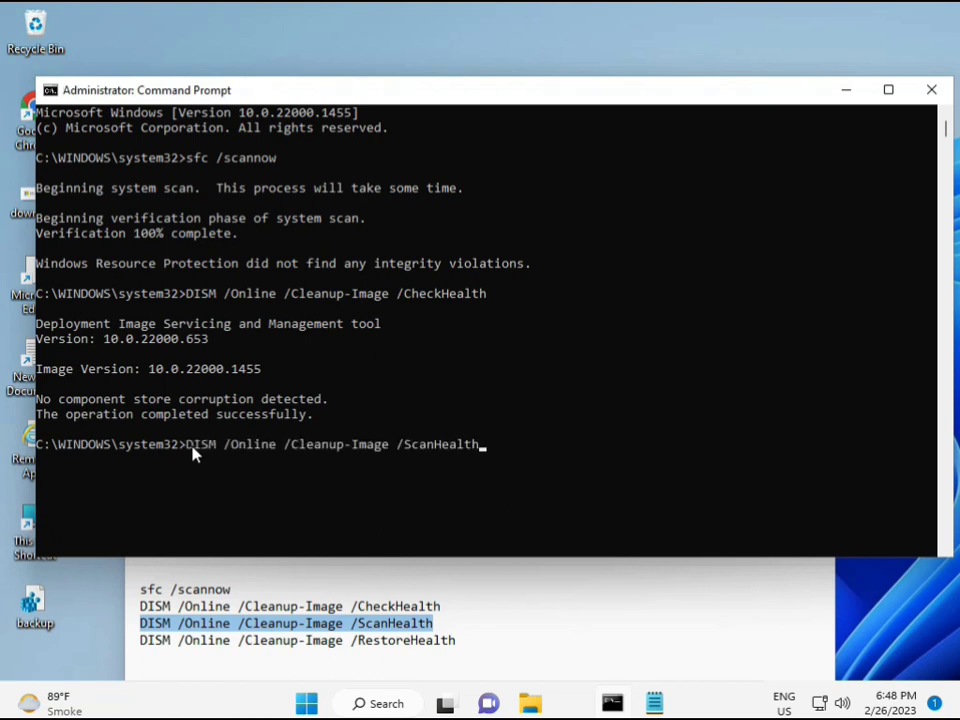
key("Return")
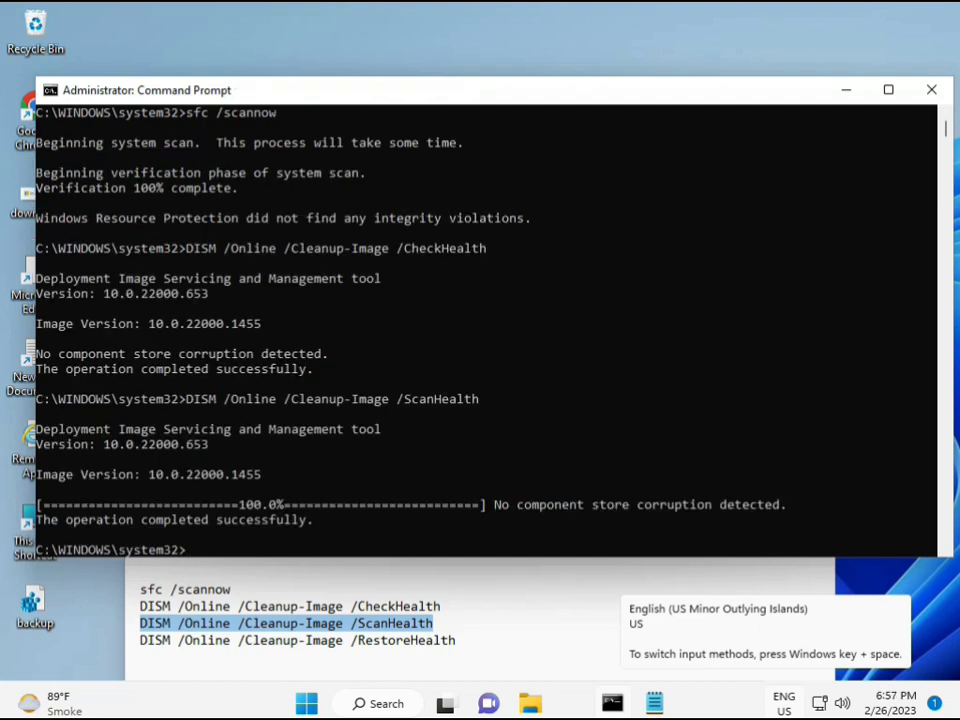
- Copy the DISM /Online /Cleanup-Image /RestoreHealth line from the Notepad document
left_click_drag(215, 520, 311, 521)
left_click(227, 645)
triple_click(227, 645)
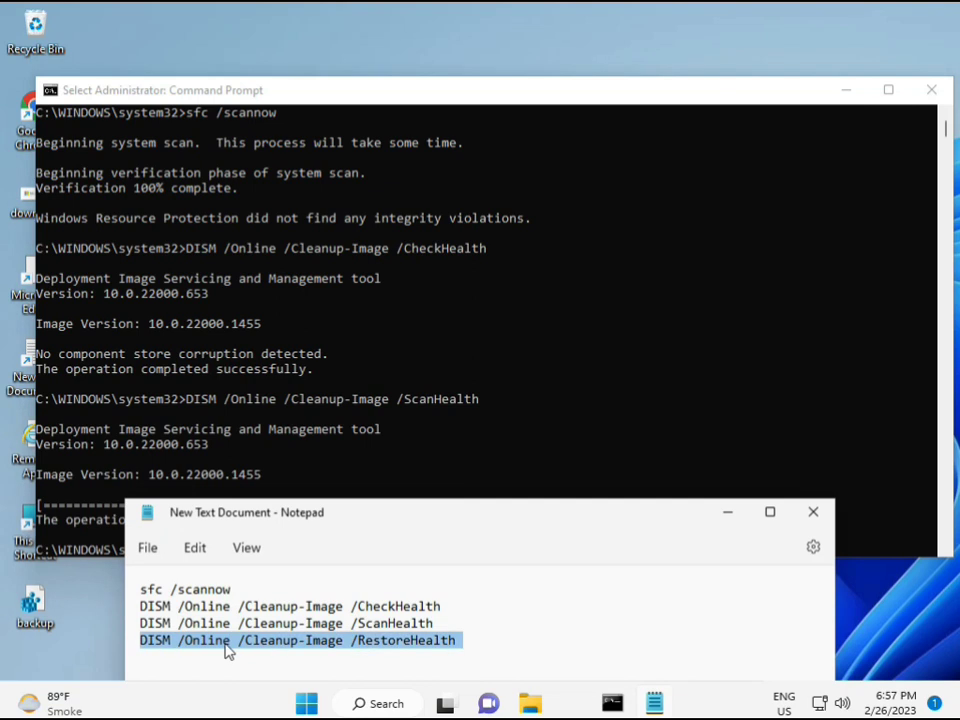
right_click(227, 645)
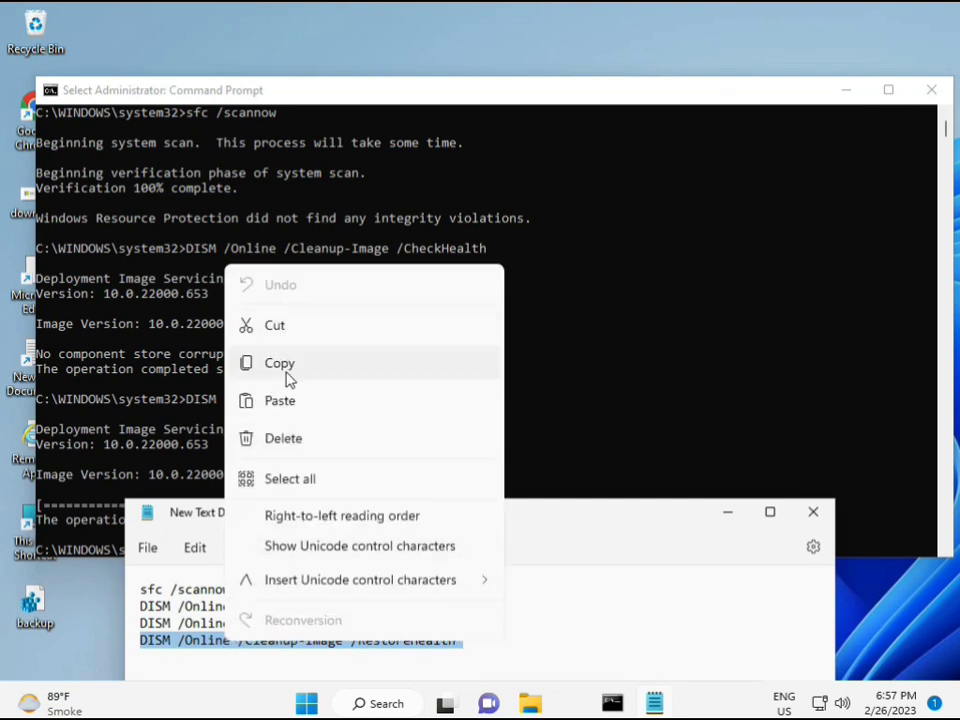
left_click(285, 366)
left_click(283, 379)
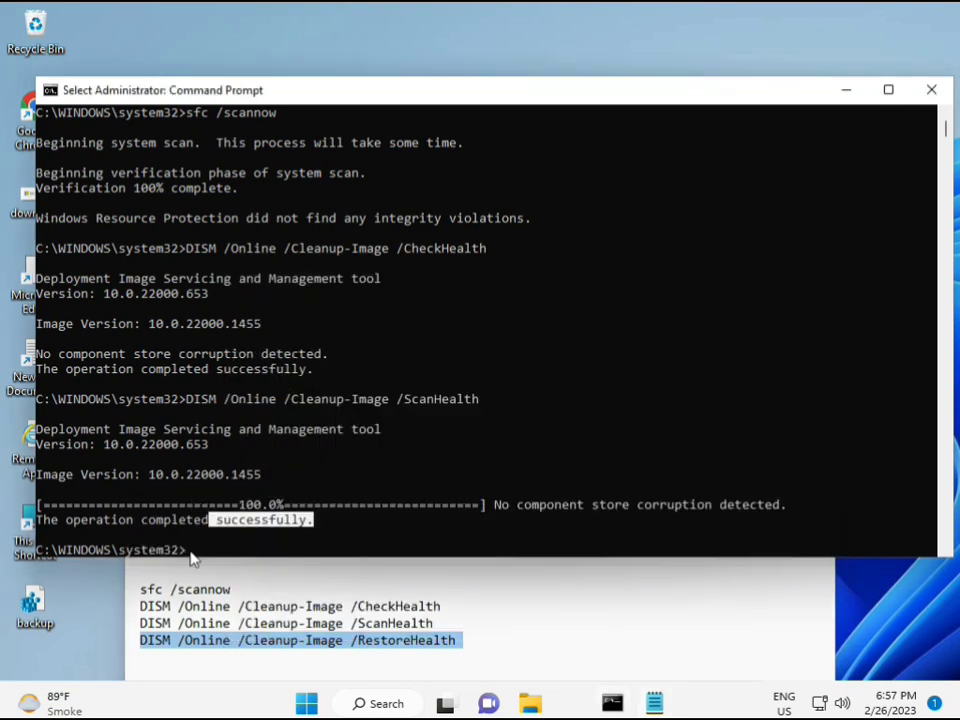
- Paste the copied DISM /Online /Cleanup-Image /RestoreHealth command at the Command Prompt and run it
left_click(189, 556)
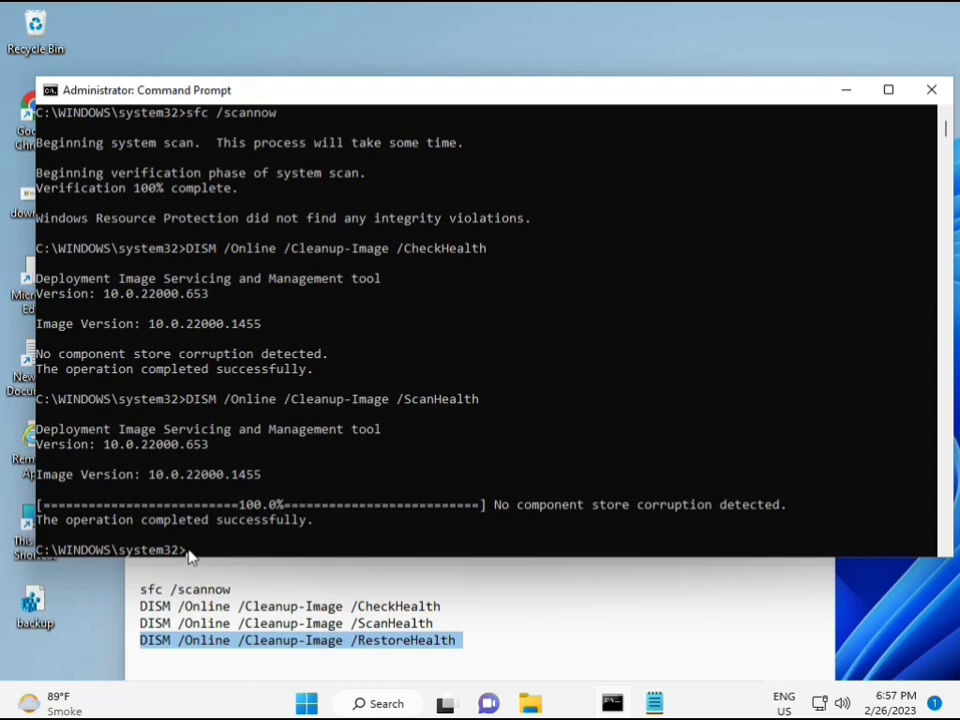
left_click(189, 556)
left_click(189, 556)
right_click(189, 552)
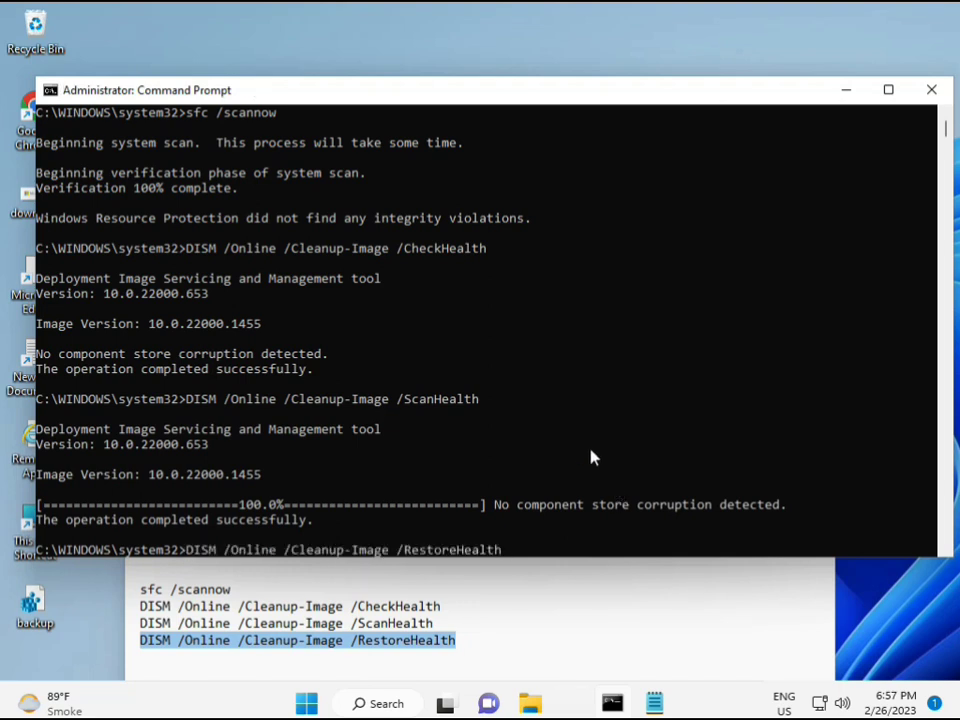
scroll(585, 454, "down", 9)
scroll(568, 454, "up", 9)
mouse_move(945, 130)
left_mouse_down()
mouse_move(949, 143)
mouse_move(947, 132)
left_mouse_up()
left_click(190, 281)
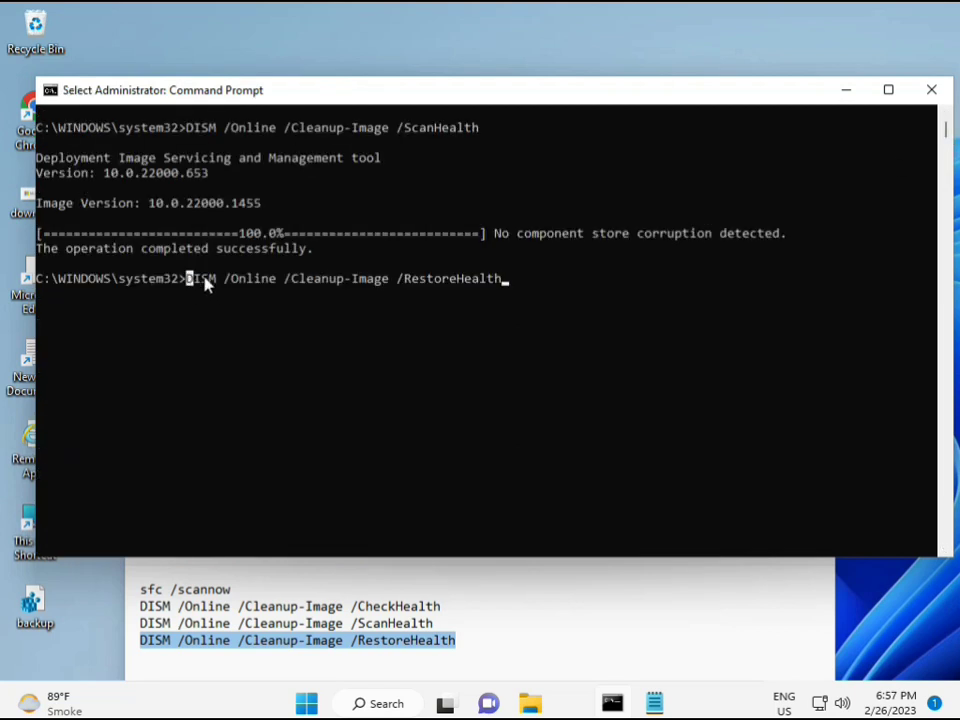
key("Escape")
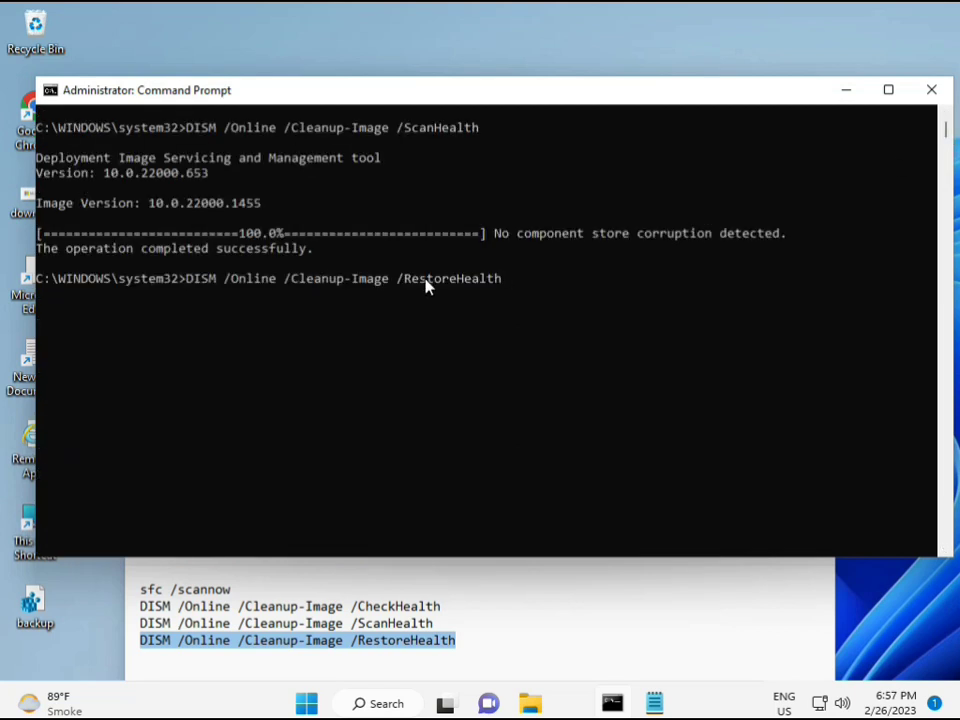
key("Return")
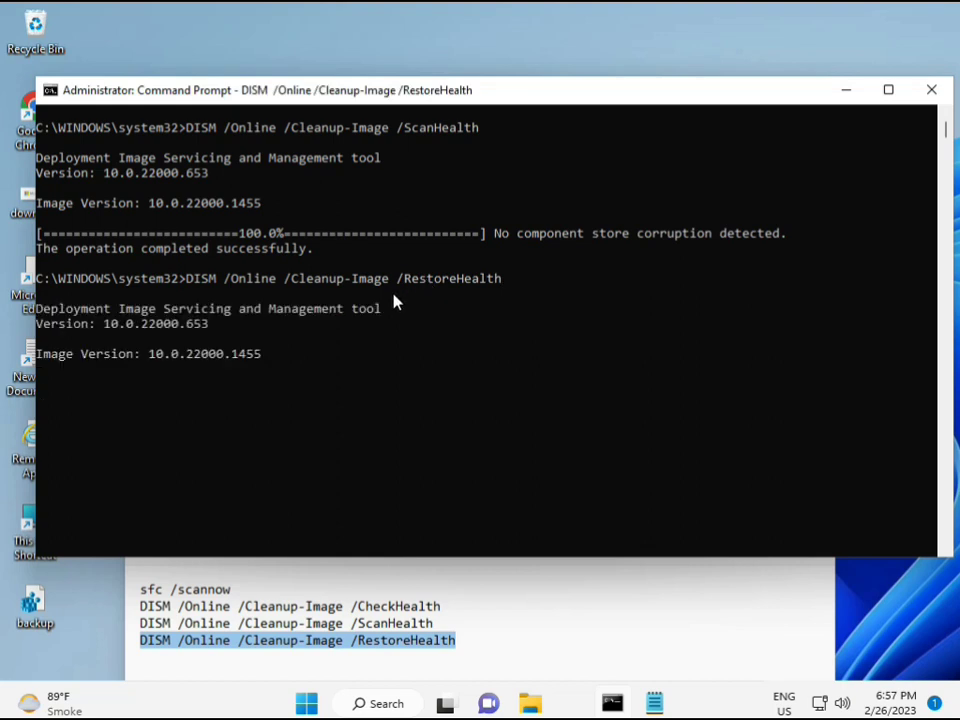